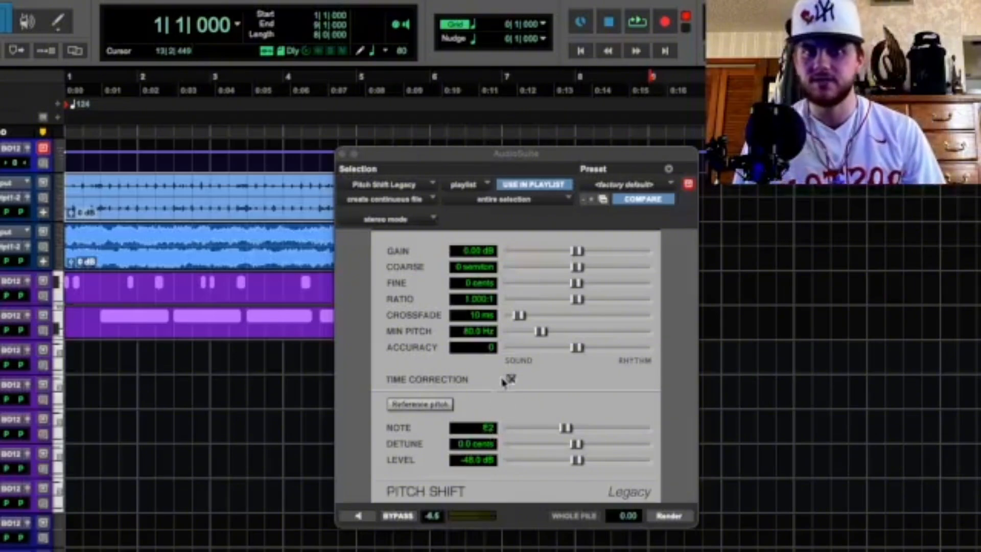
- Close the Pitch Shift Legacy window and play the loop
key("super+w")
key("space")
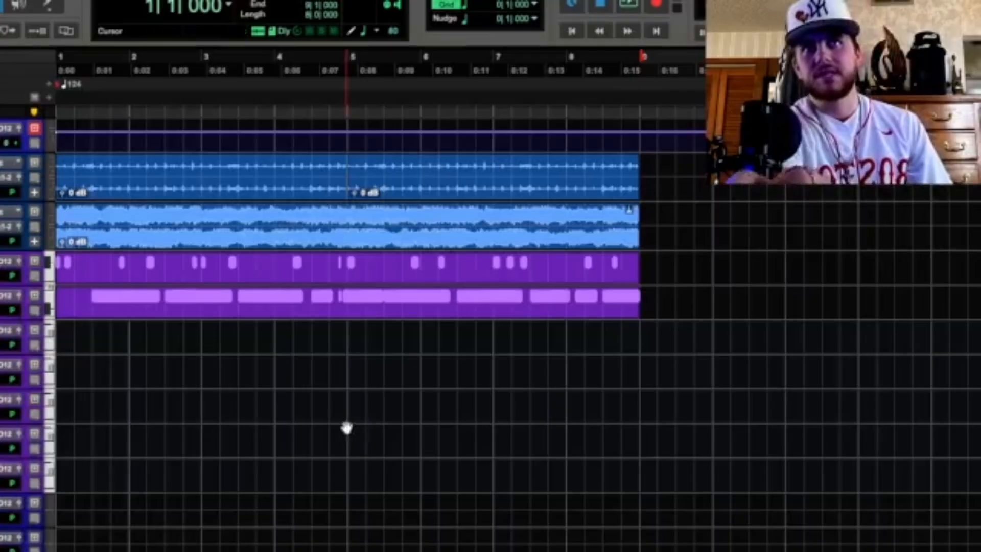
- Select the eight-bar clips on both audio tracks and both MIDI tracks and duplicate them five times, up to bar 49
key("ctrl+bracketleft")
left_click_drag(147, 333, 128, 249)
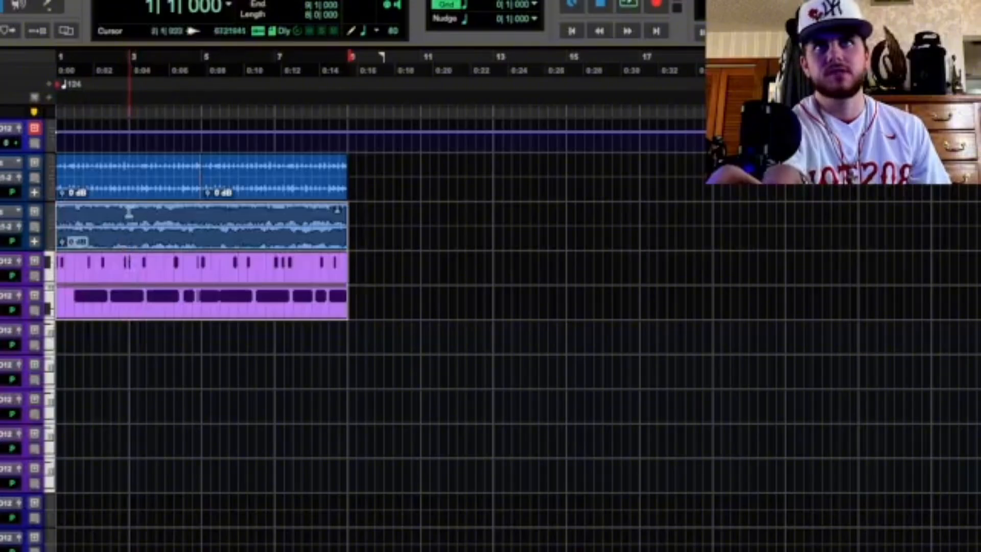
left_click(130, 199)
key("ctrl+d")
key("ctrl+d")
key("ctrl+d")
key("ctrl+d")
key("ctrl+d")
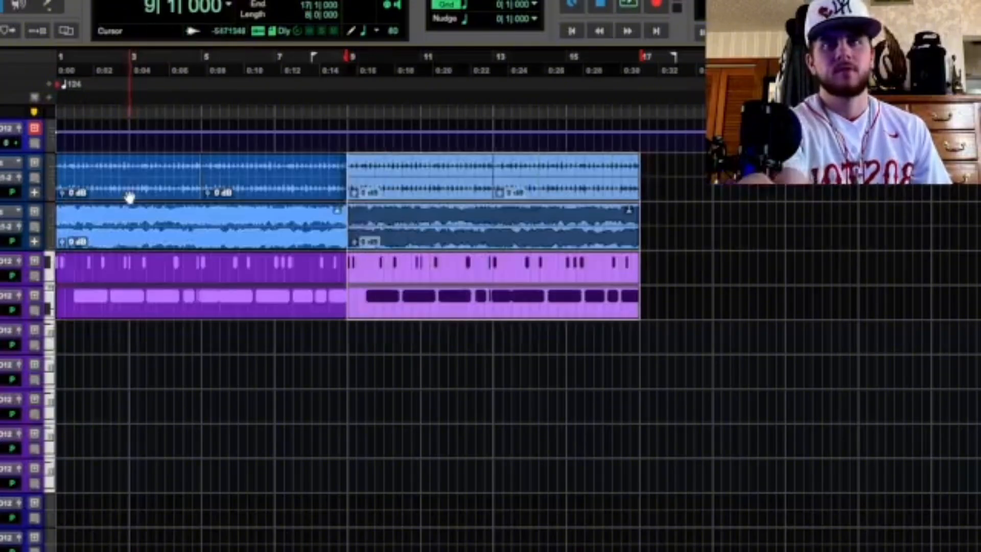
key("r")
key("r")
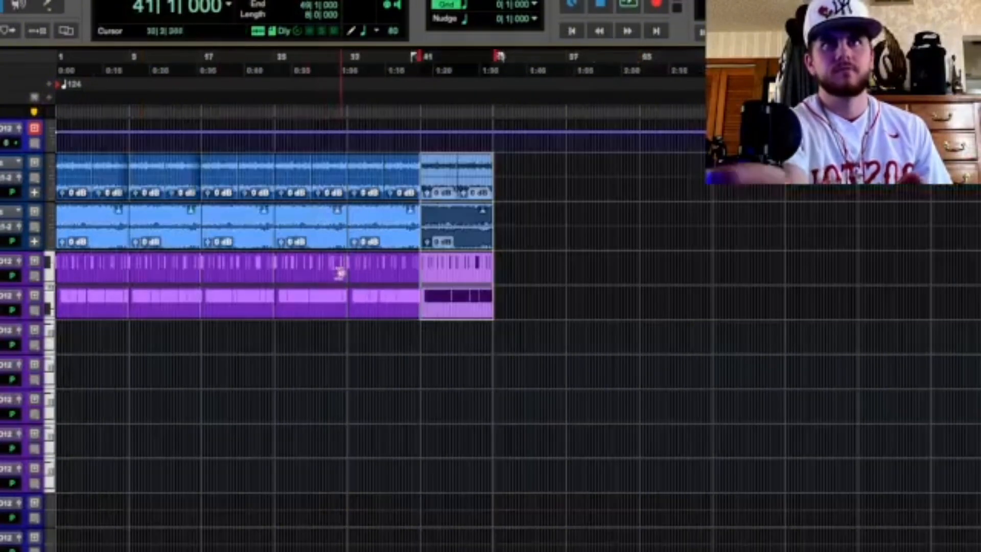
left_click(357, 368)
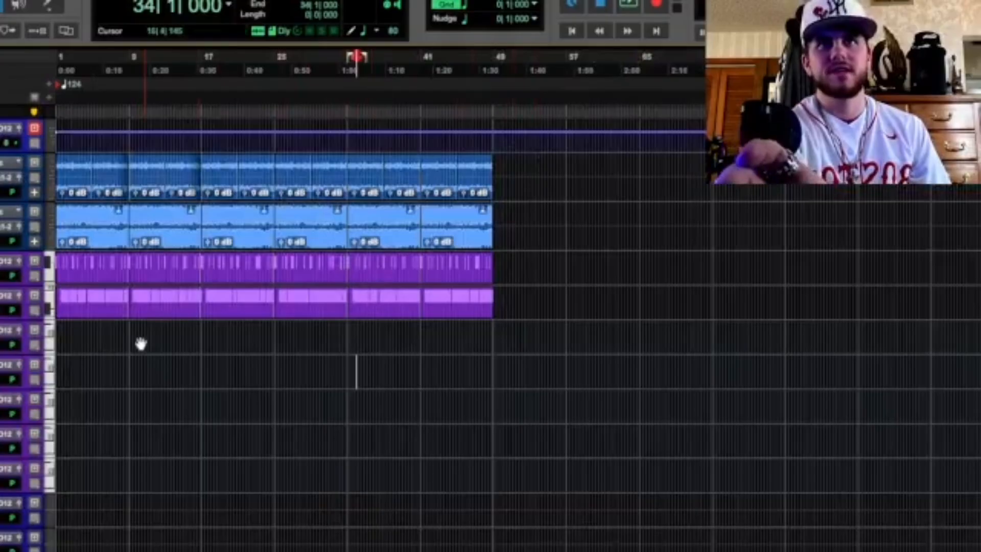
- Select all clips from bar 1 to bar 49 on the four tracks and duplicate them once, extending the arrangement to bar 97
left_click(106, 313)
left_click(470, 308, "shift")
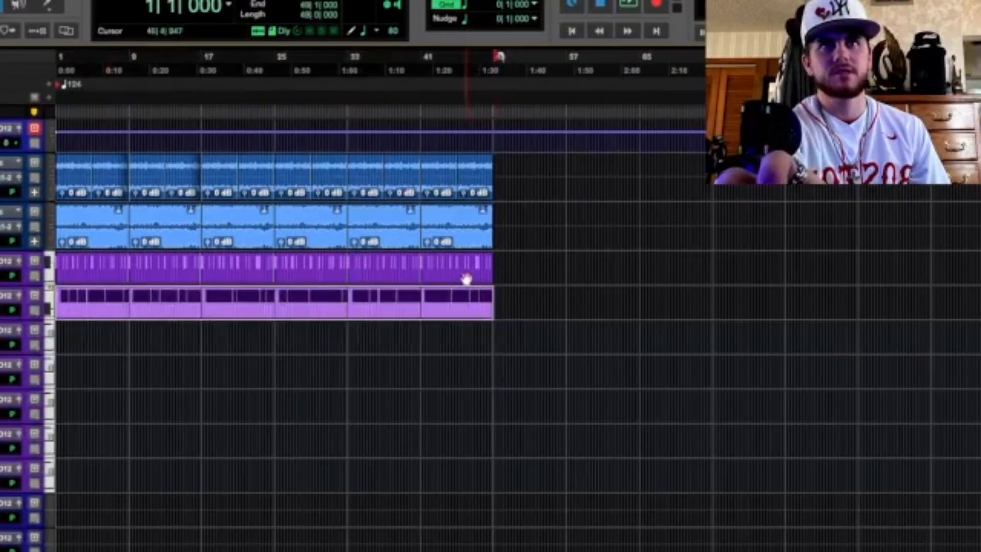
left_click(466, 270, "shift")
left_click(467, 242, "shift")
left_click(473, 199, "shift")
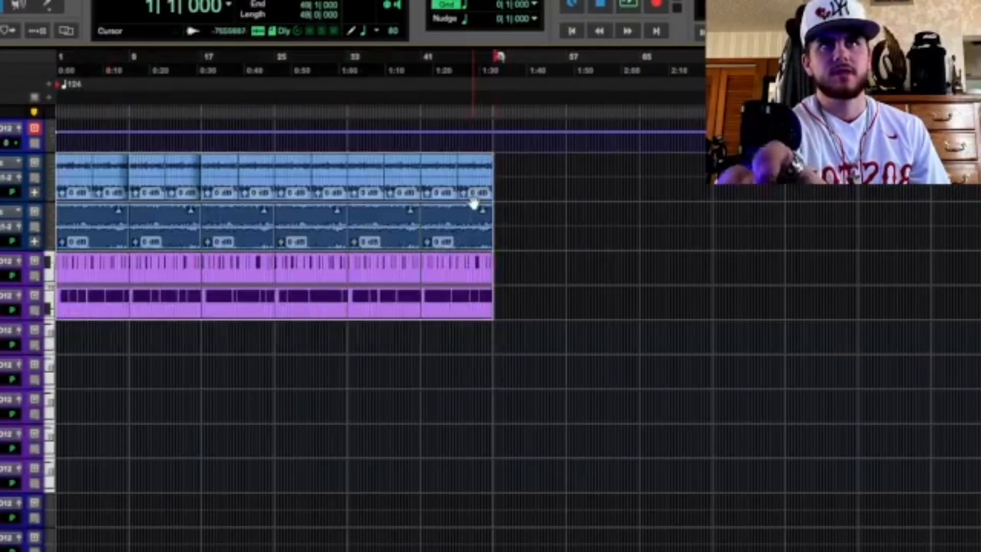
key("super+d")
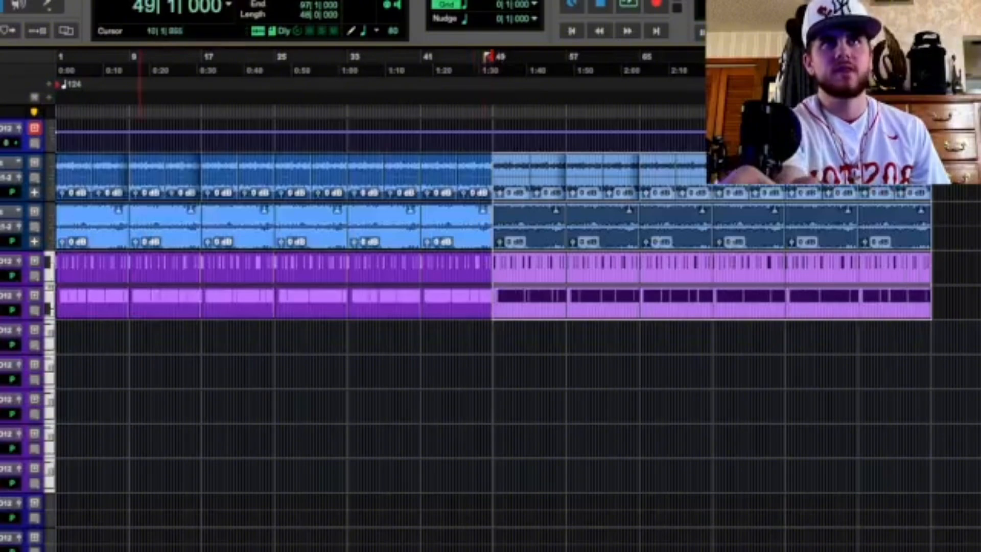
left_click(189, 419)
- Delete the first clip, bars 1 to 5, from the upper audio track
key("t")
key("t")
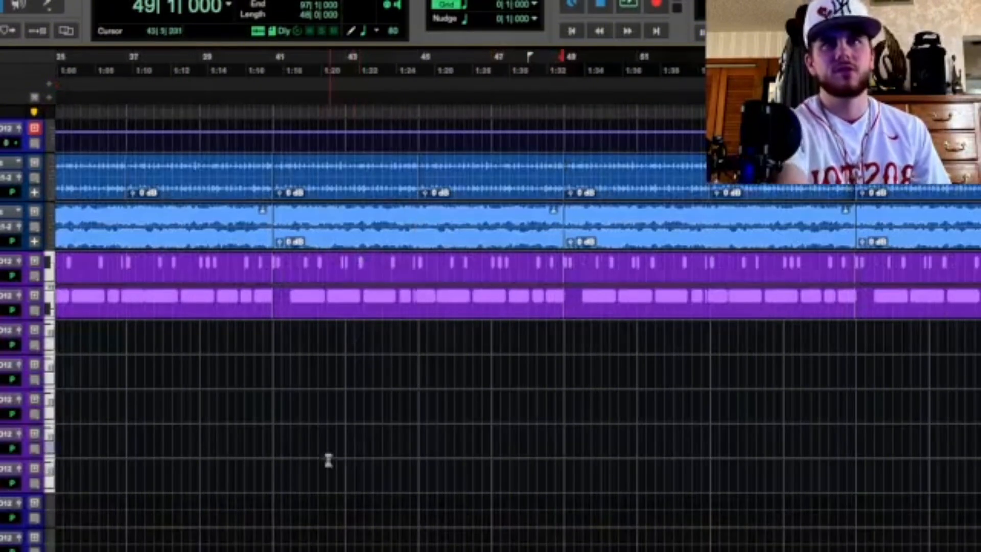
key("Home")
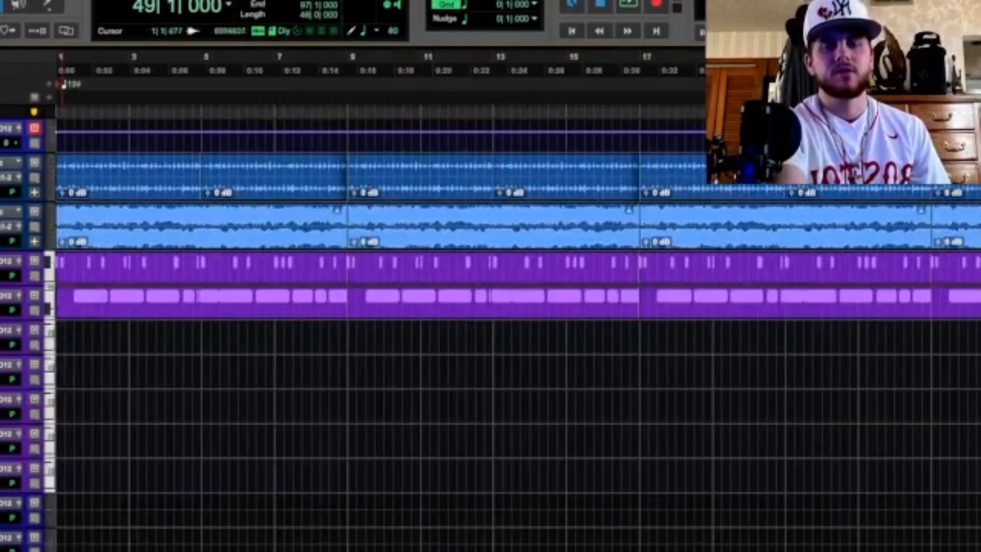
key("r")
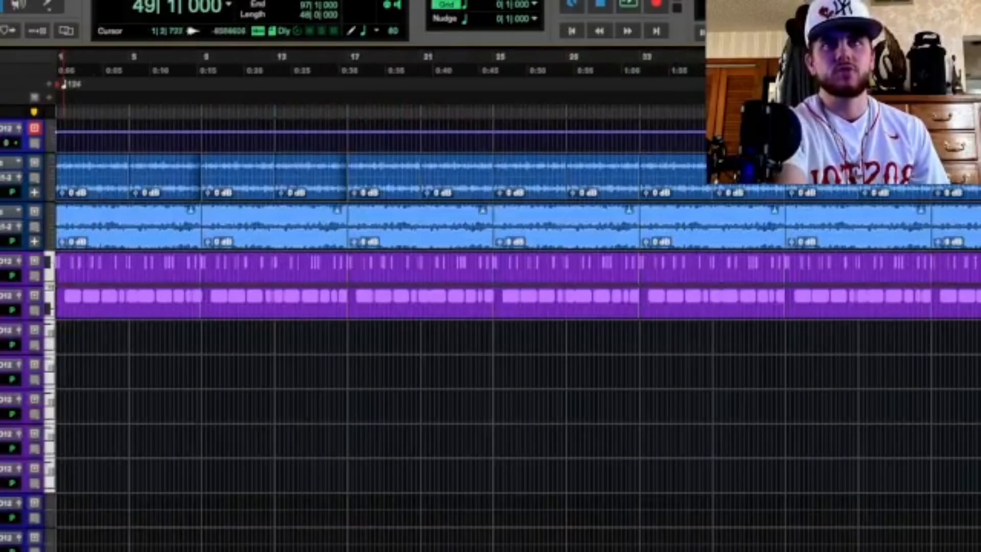
left_click(92, 194)
key("Delete")
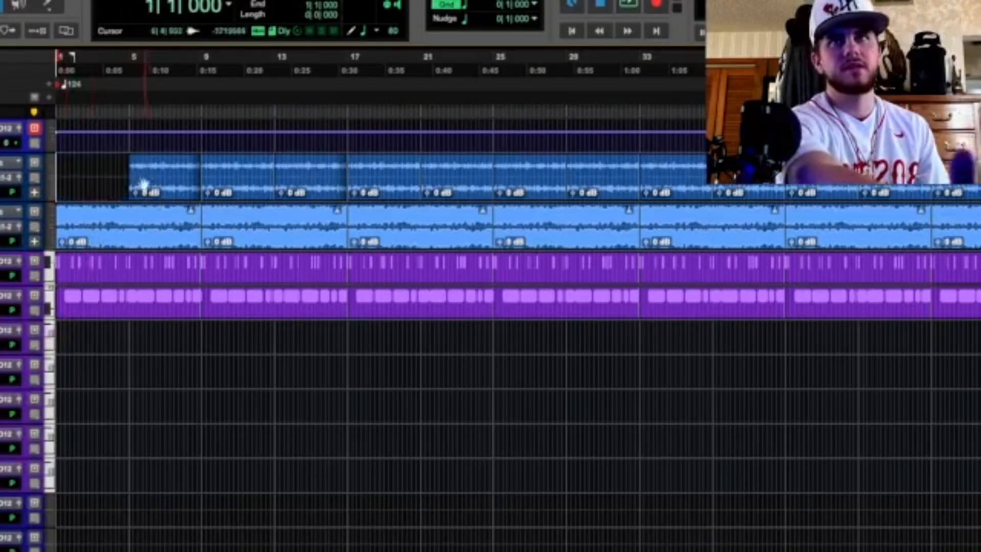
- Set the grid to 1/2 notes, clear bars 5 to 7 of the upper audio track, and fade in its clip from bar 7 to 9
left_click(162, 162)
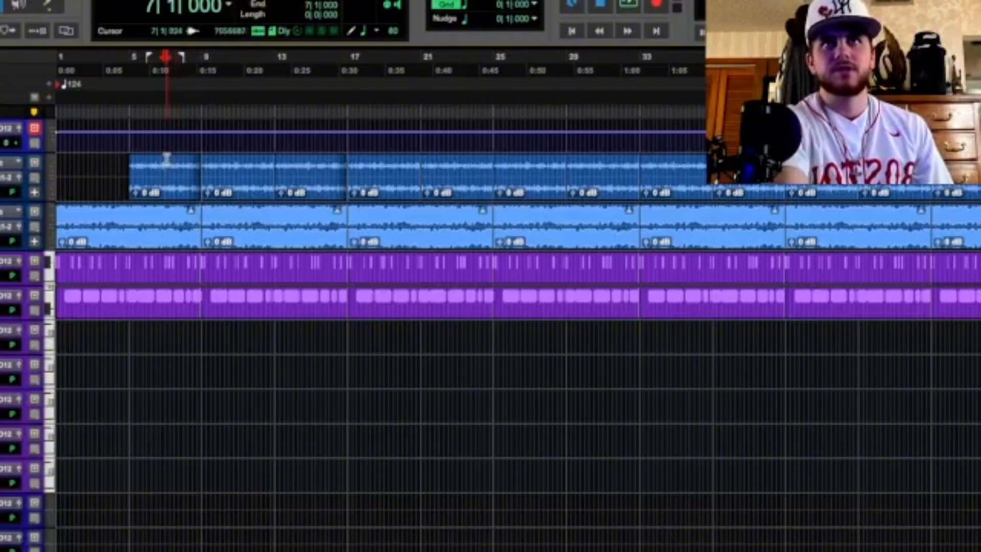
left_click(465, 10)
left_click(490, 6)
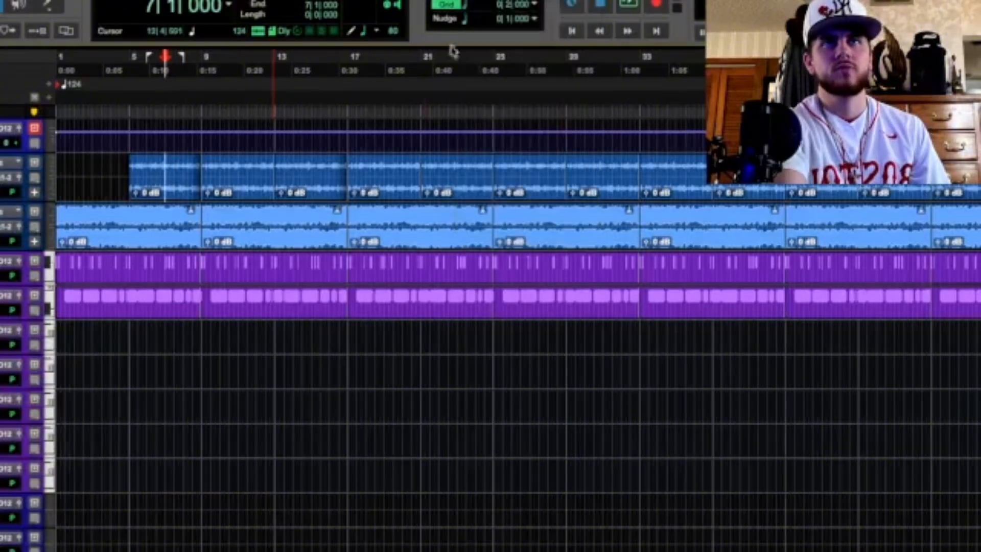
left_click_drag(161, 165, 224, 170)
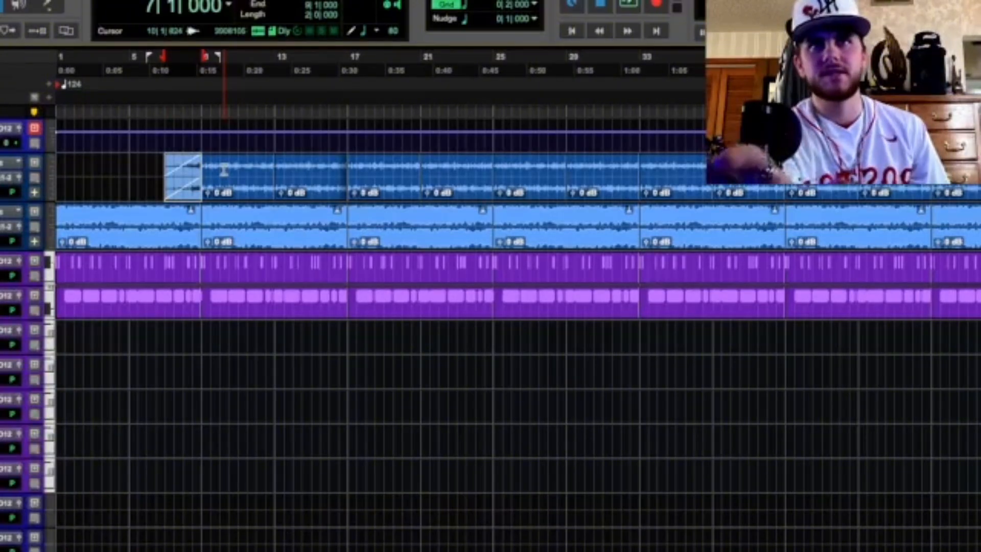
- Delete the first eight-bar clips, bars 1 to 9, from both purple MIDI tracks
left_click(171, 311)
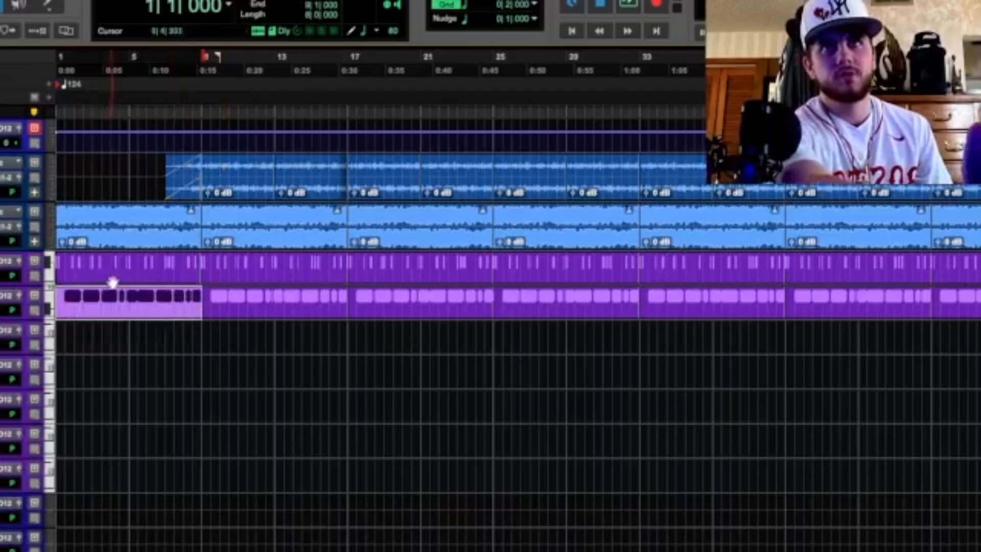
key("Delete")
left_click(125, 274)
key("Delete")
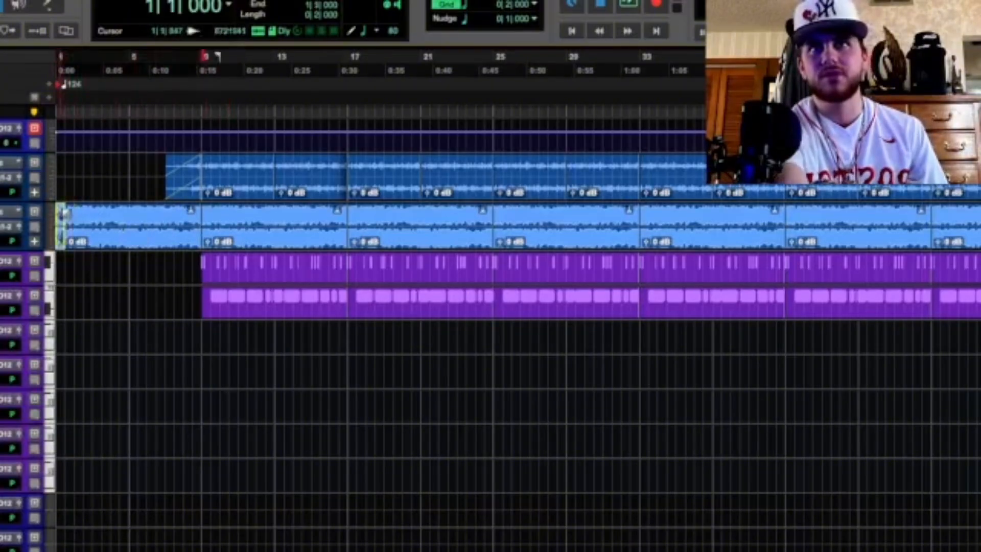
- Add a fade-in to the lower audio track from bar 1 to bar 7
left_click_drag(59, 218, 162, 224)
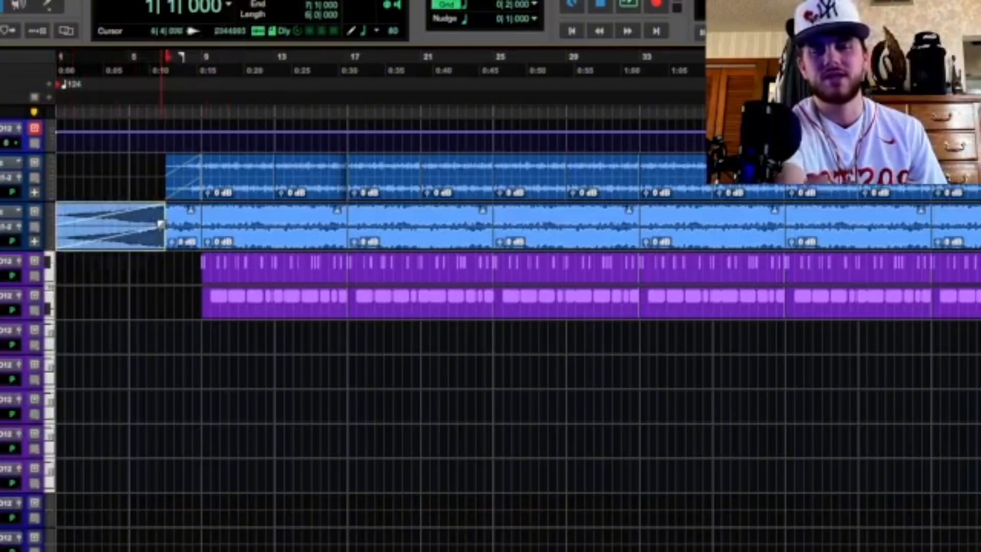
left_click(161, 231)
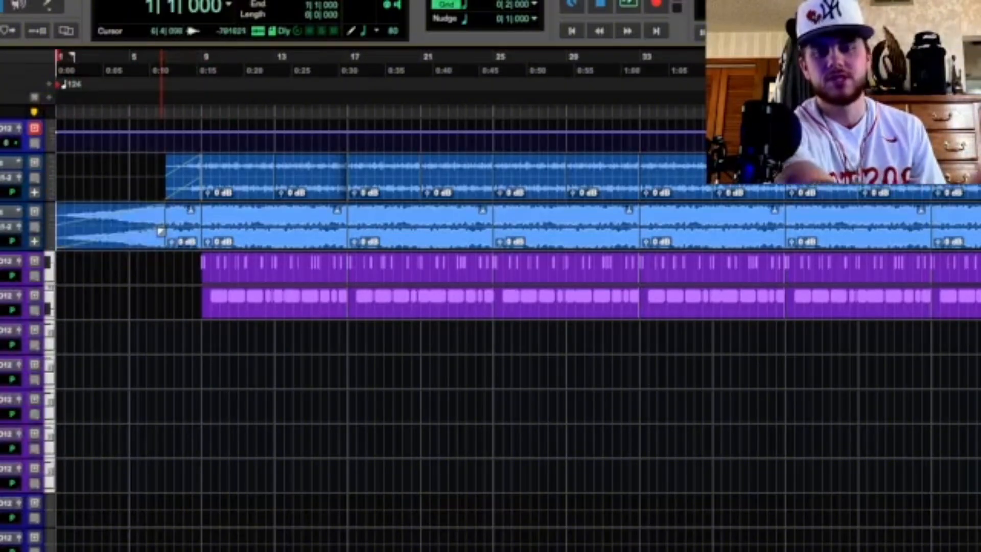
- Remove the fade-in from the upper audio track's clip between bars 7 and 9
left_click(259, 155)
key("t")
key("t")
left_click(286, 193)
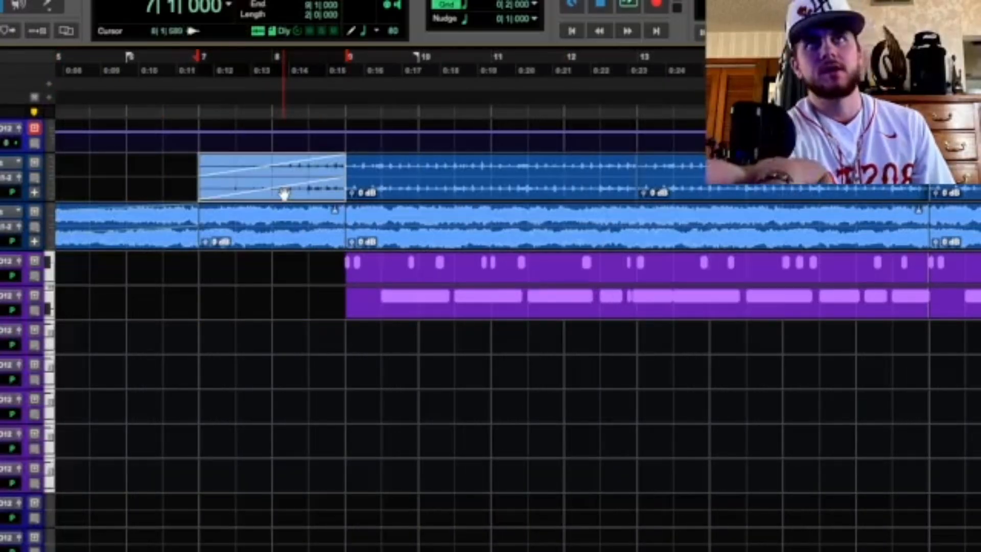
key("Delete")
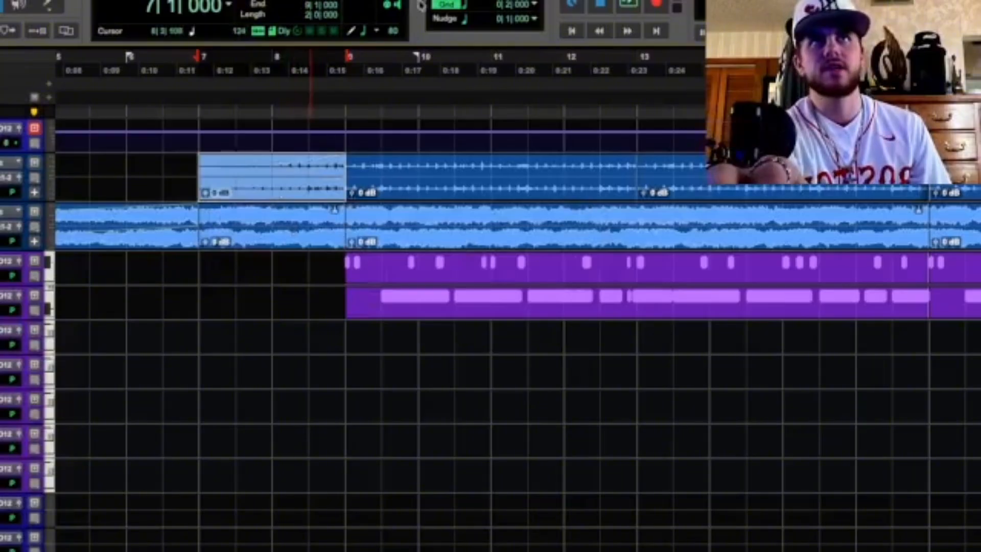
- Set the grid to 1/8 notes and cut the last beat of bar 8 from both audio tracks
left_click(464, 6)
left_click(498, 20)
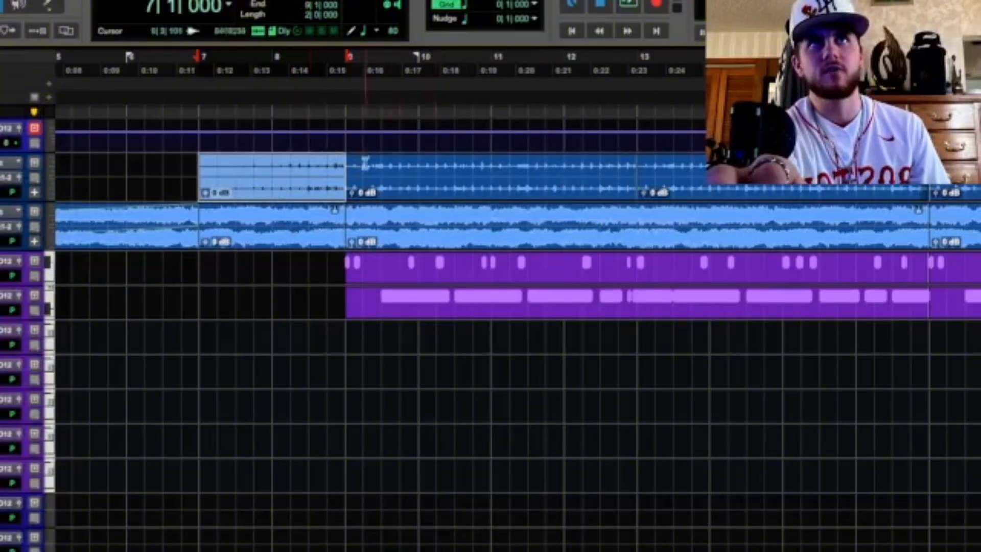
left_click(464, 6)
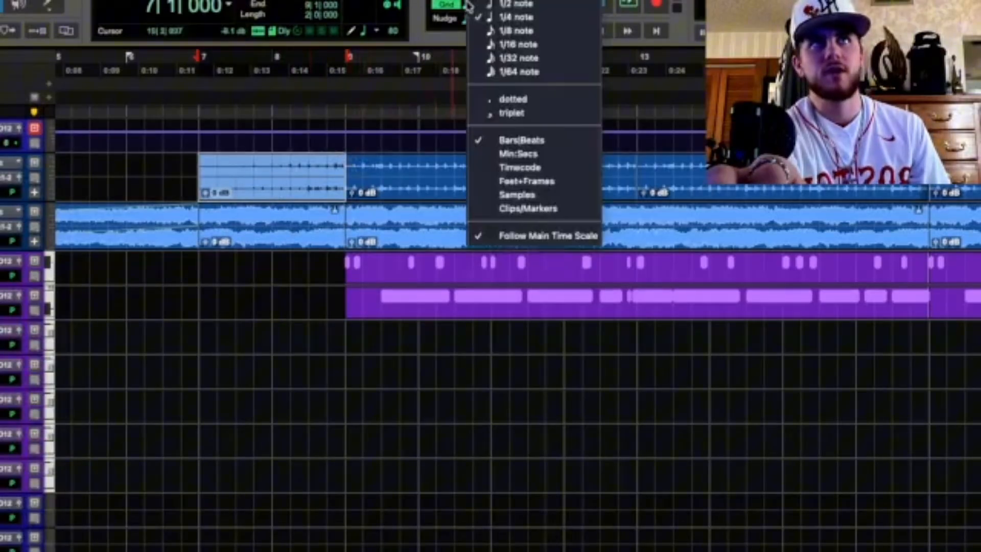
left_click(498, 17)
- Play the arrangement from bar 1 through the gap before bar 9 and stop playback
key("space")
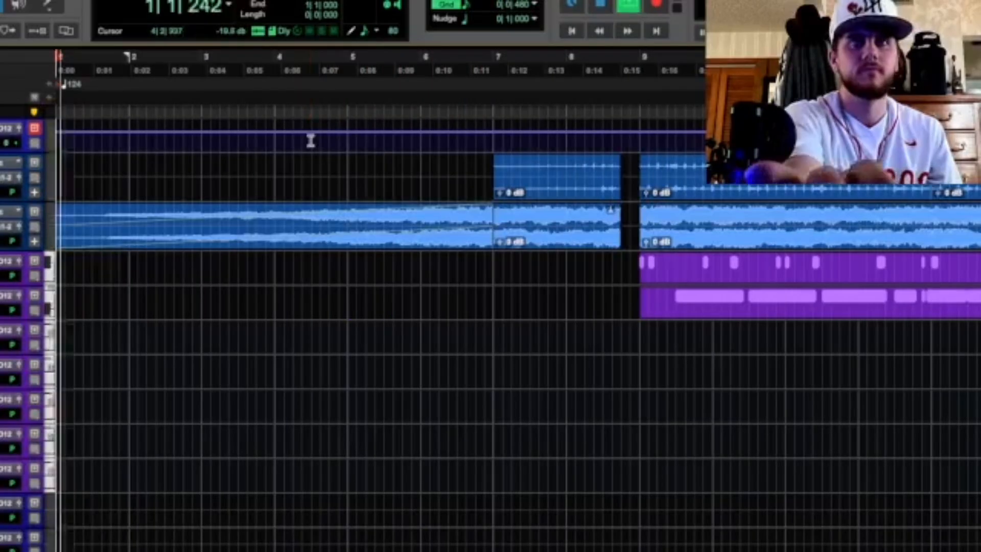
key("r")
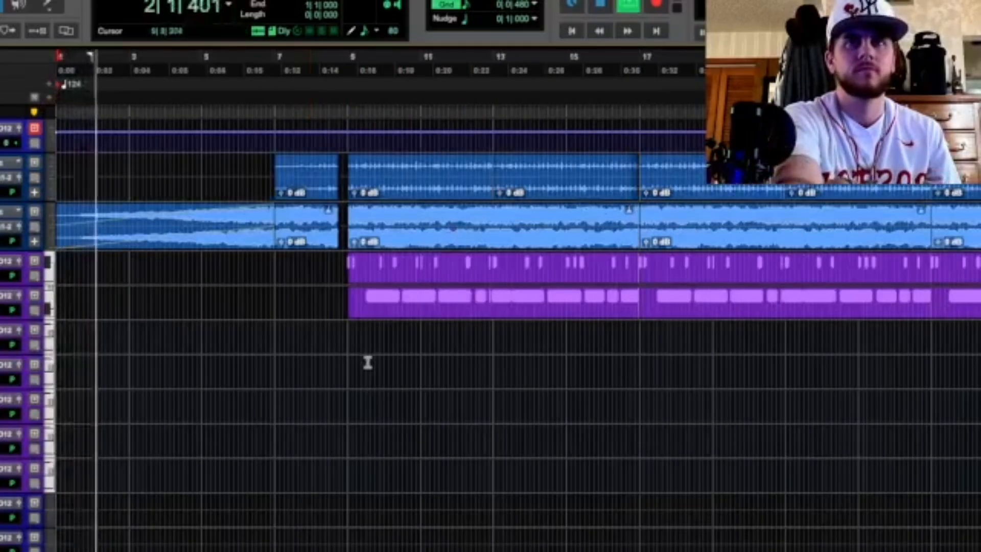
key("t")
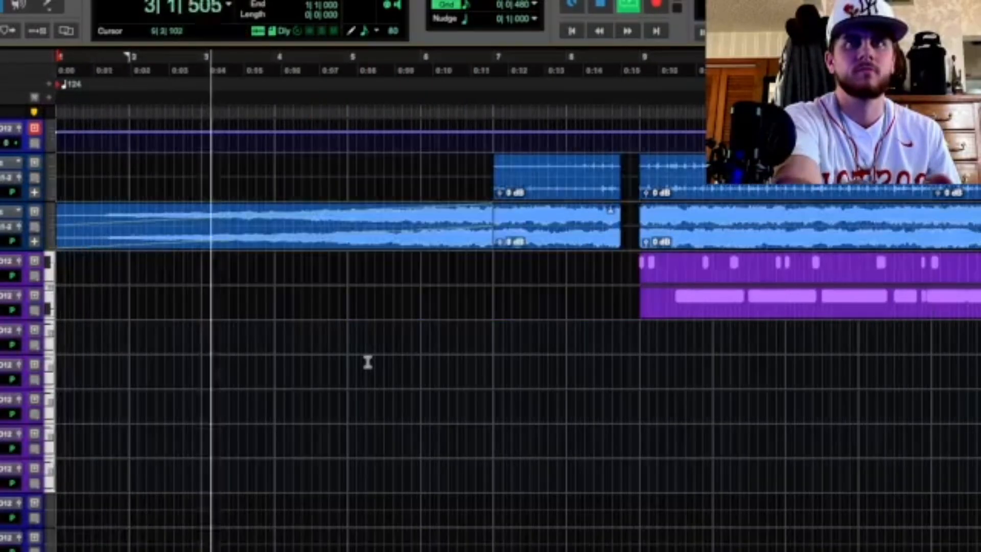
key("r")
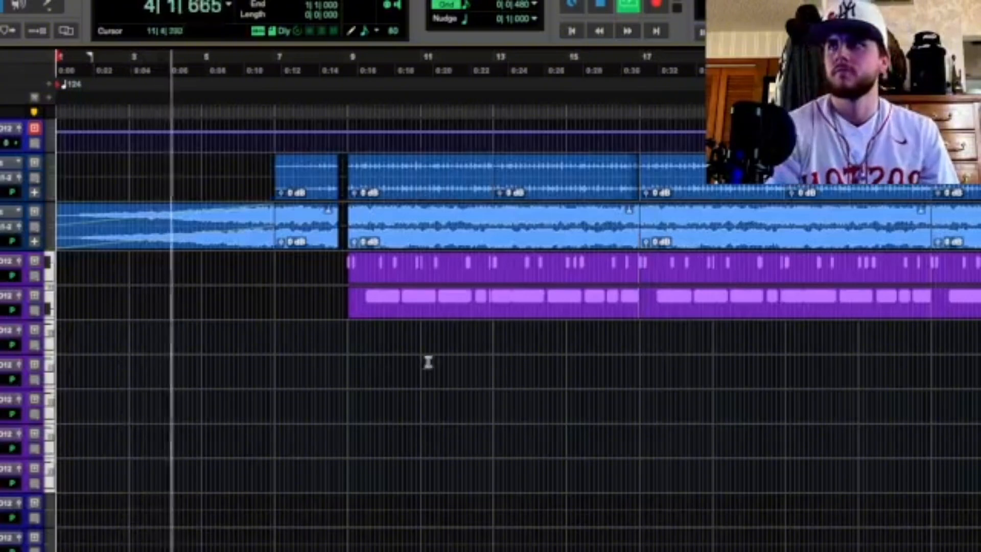
left_click(455, 361)
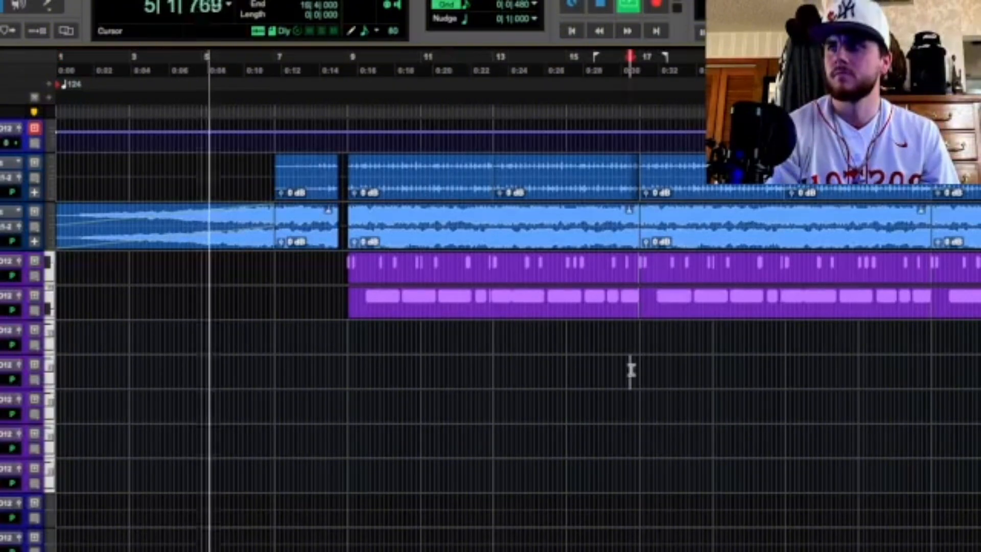
left_click(602, 234)
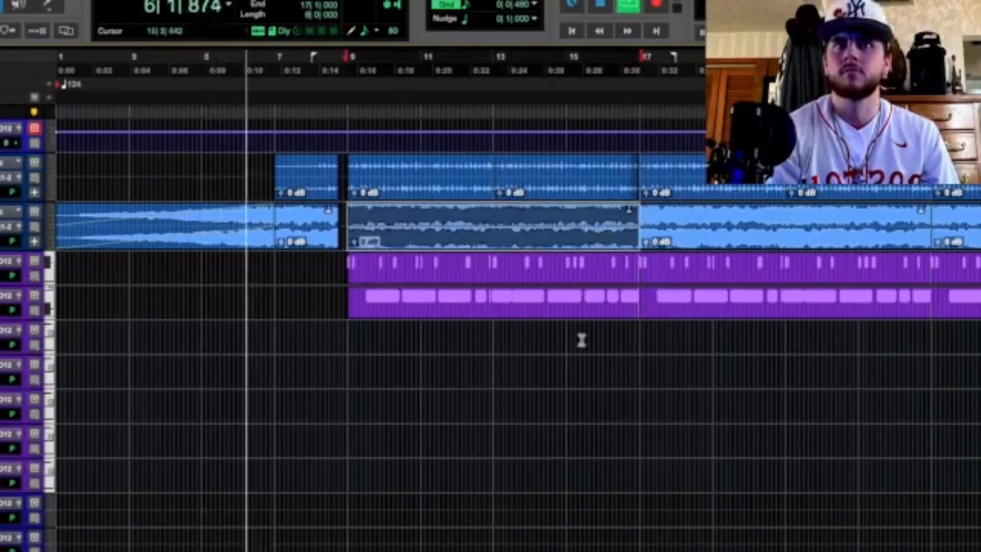
left_click(587, 401)
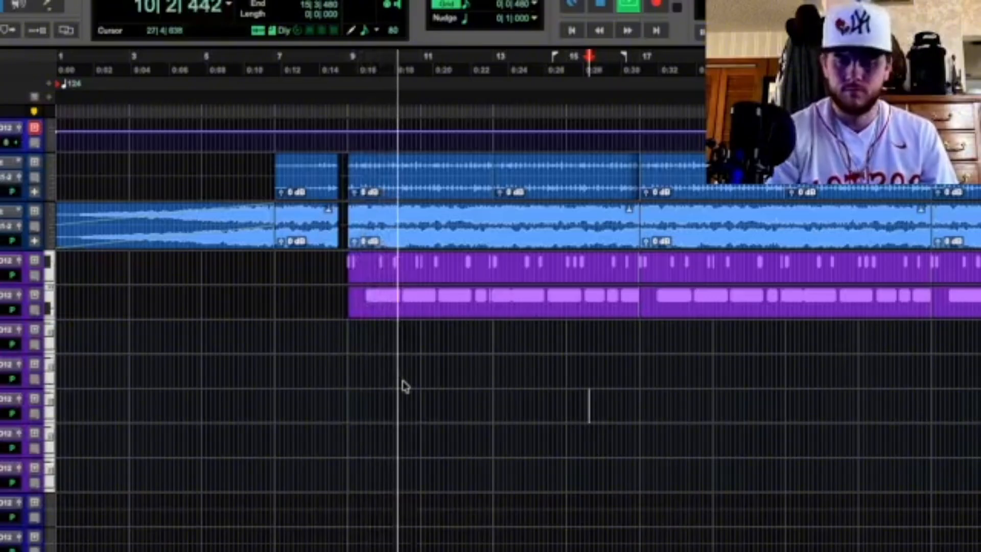
key("space")
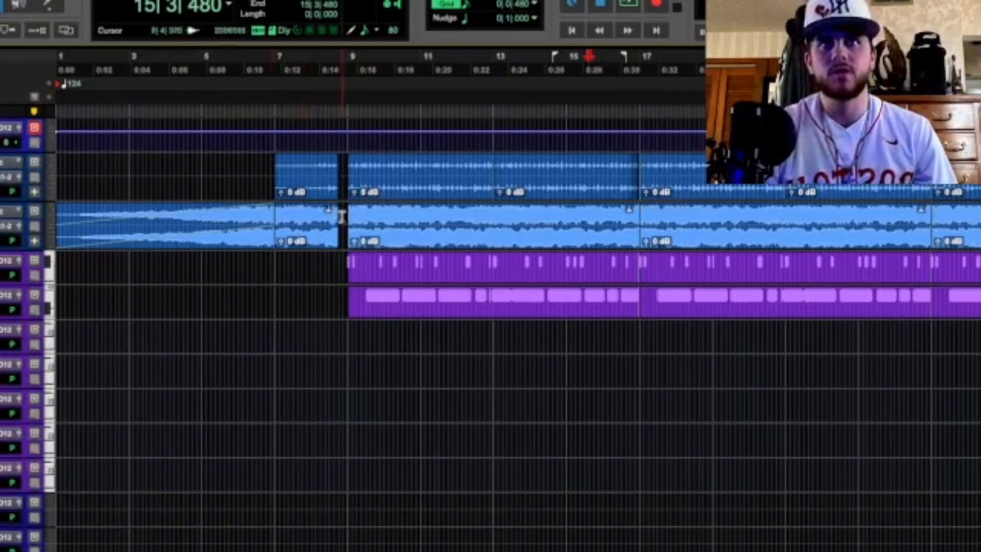
- Inspect the gap before bar 9 up close and audition the audio from 8|3|480
left_click(341, 169)
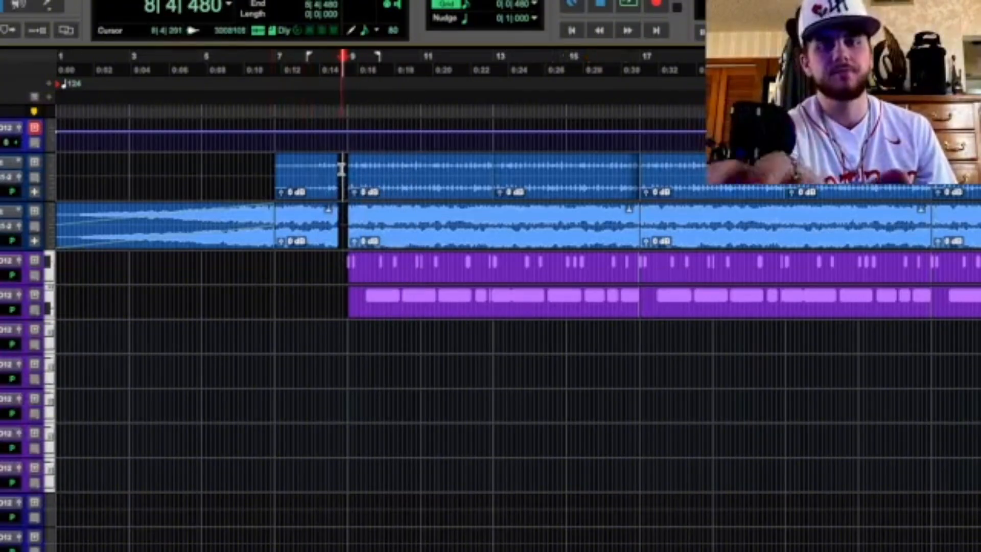
key("t")
key("t")
key("t")
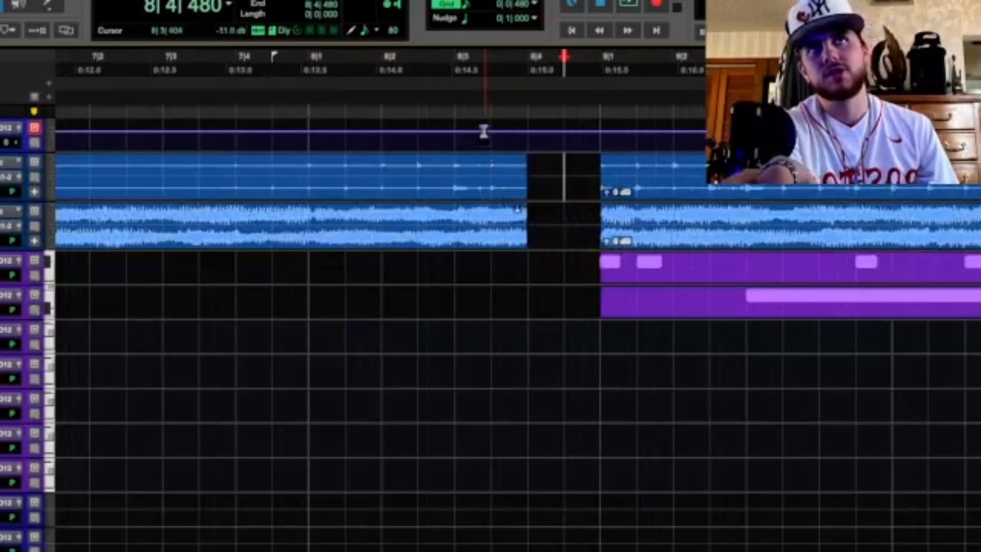
left_click(482, 113)
key("space")
key("space")
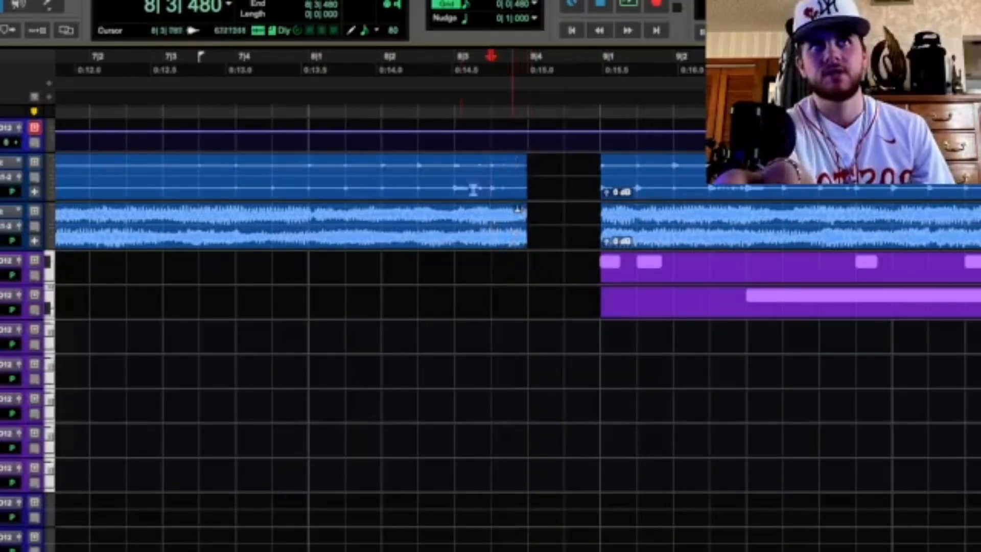
- Apply 10 ms batch fades to the upper and lower audio clips that end before the gap at bar 9
left_click(460, 202)
key("super+f")
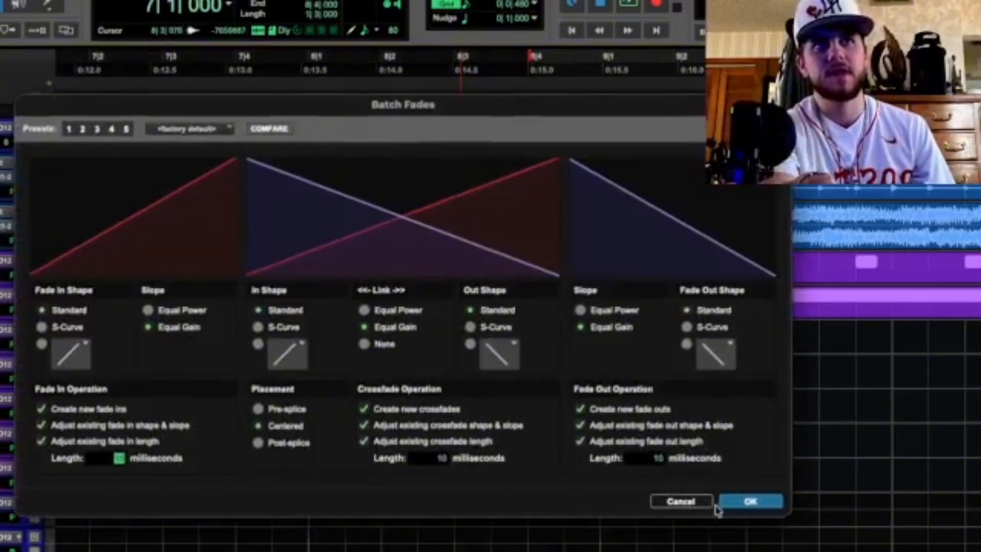
left_click(741, 503)
left_click(487, 250)
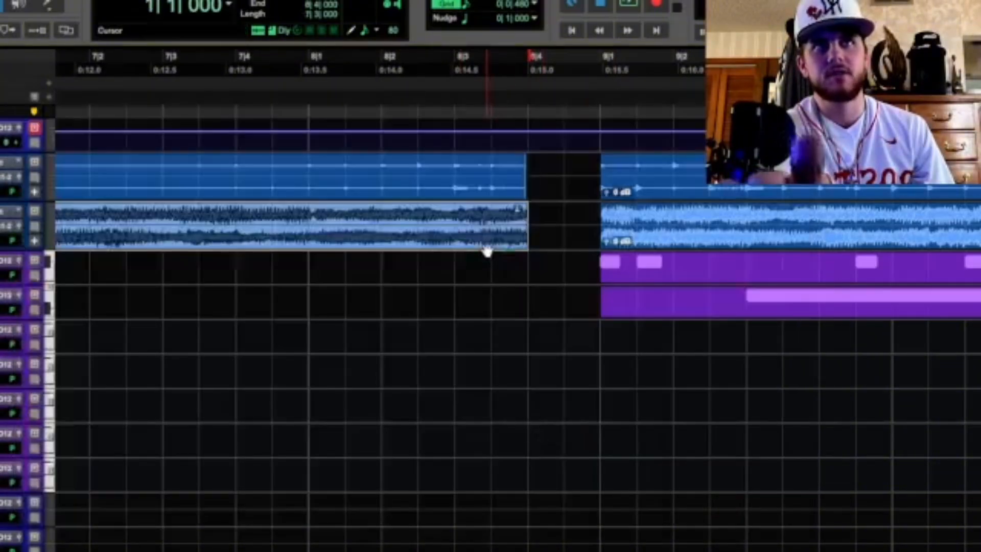
key("super+f")
left_click(749, 501)
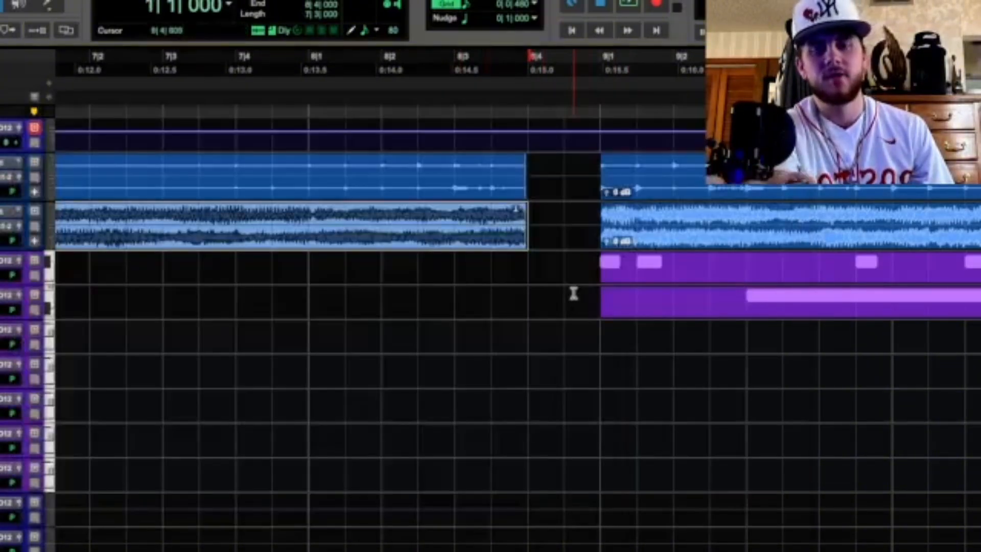
- Audition the arrangement from 8|3|000 across the gap into bar 9 and stop playback
key("r")
key("r")
left_click(536, 114)
key("space")
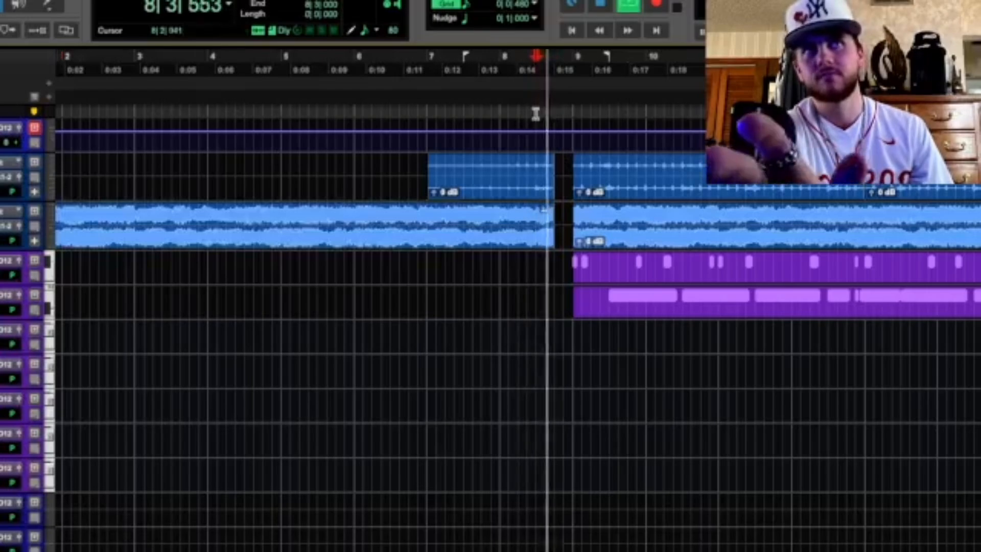
key("r")
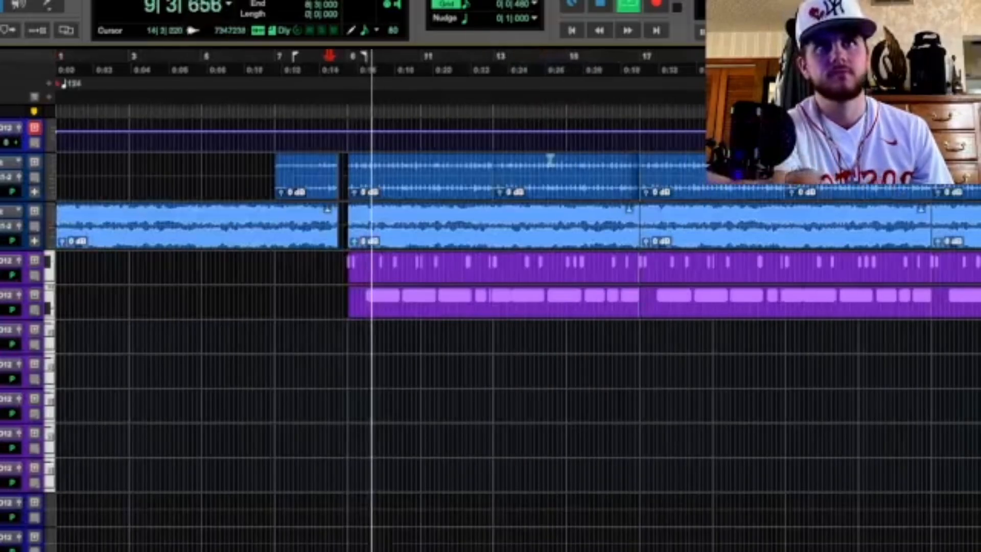
key("space")
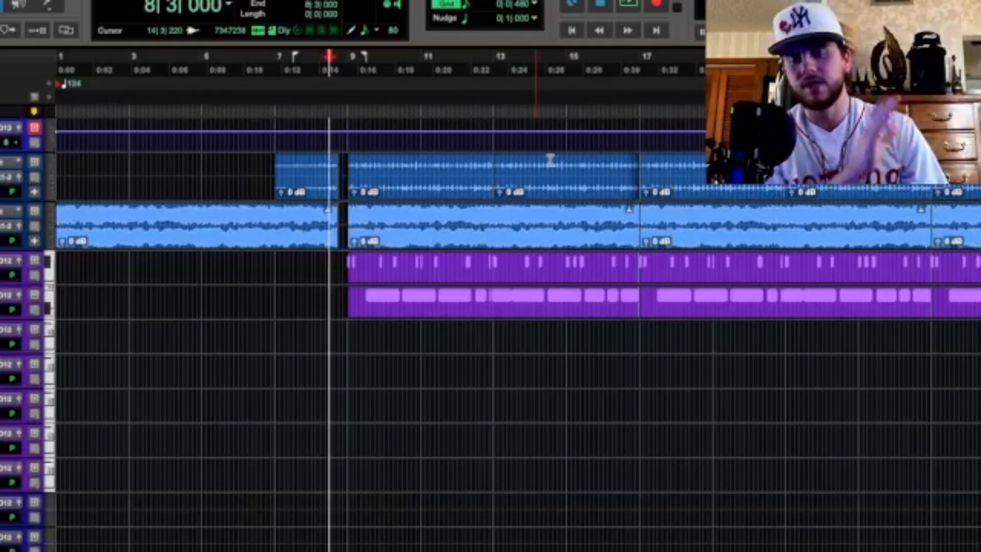
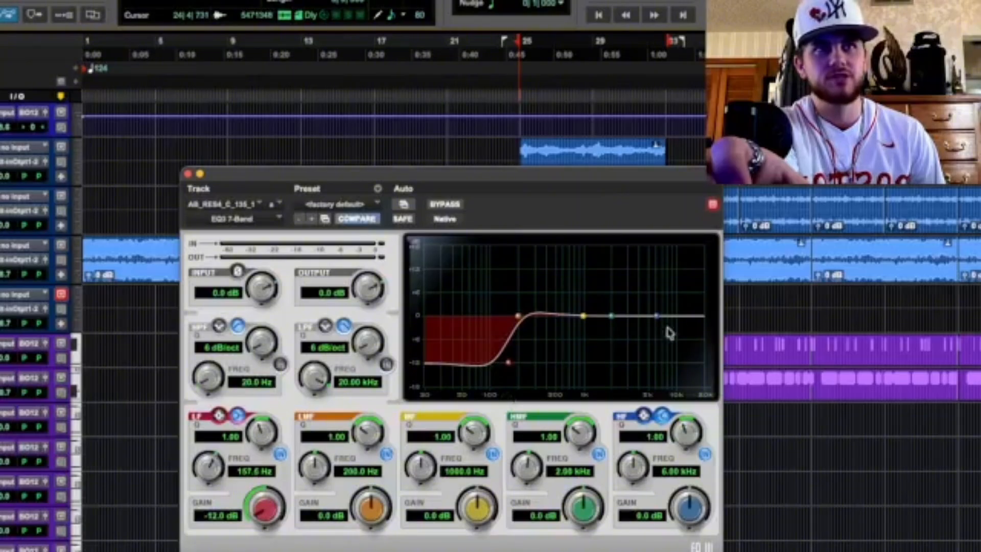
- Cut the EQ's HF band by 12 dB at 2.49 kHz and boost the MF band 3.6 dB at 1.04 kHz
left_click_drag(658, 317, 622, 377)
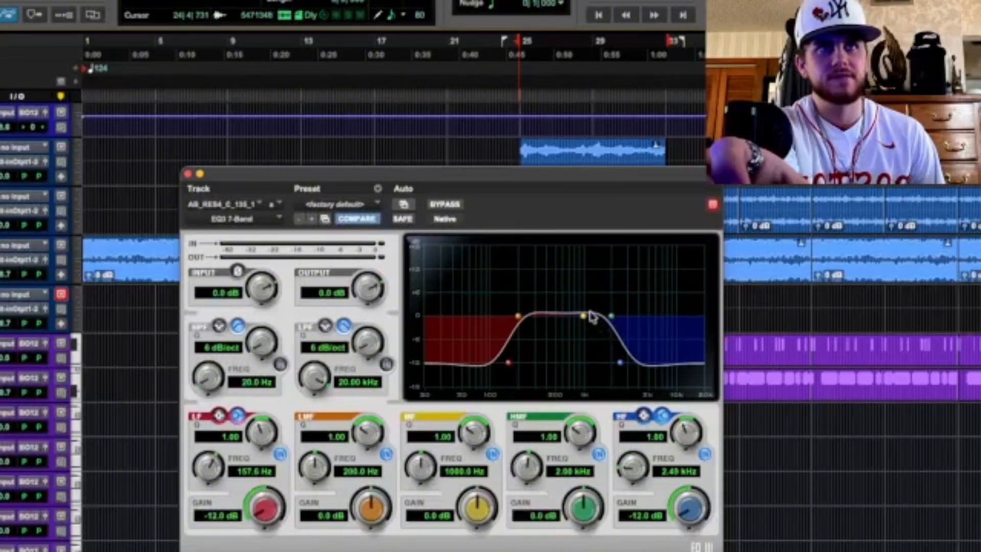
left_click_drag(585, 316, 585, 304)
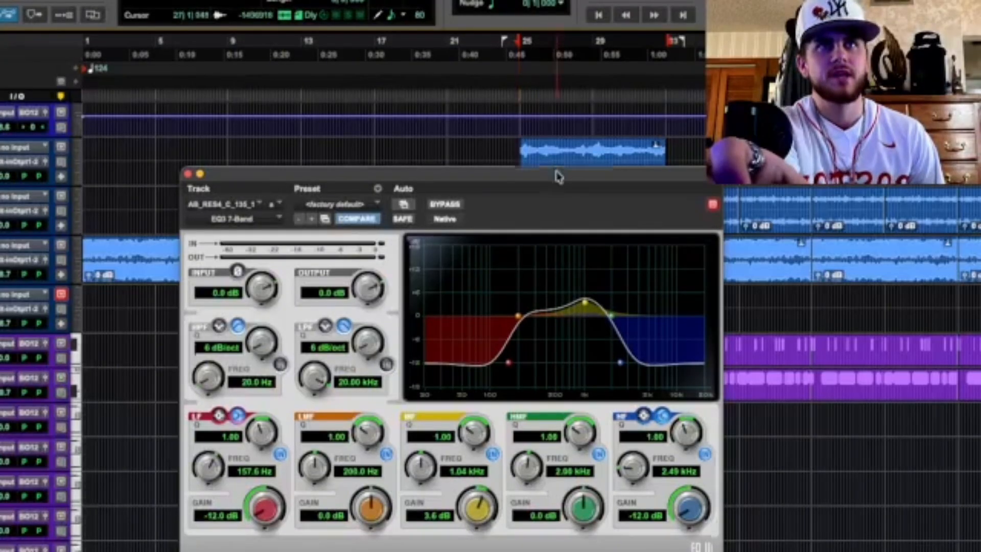
left_click_drag(557, 176, 493, 378)
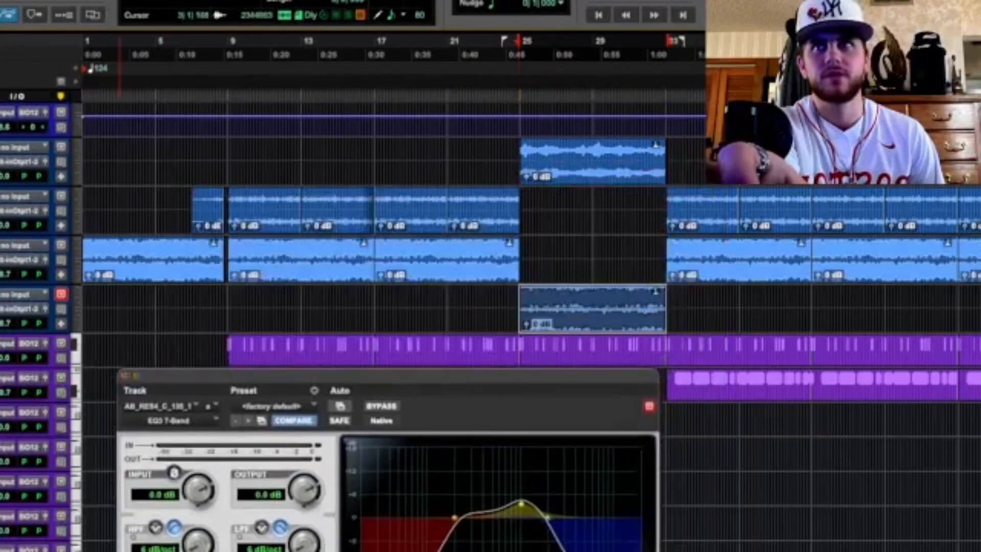
- Play the filtered clip between bars 25 and 33 while pulling the EQ's MF band from a boost down to a cut
left_click(558, 177)
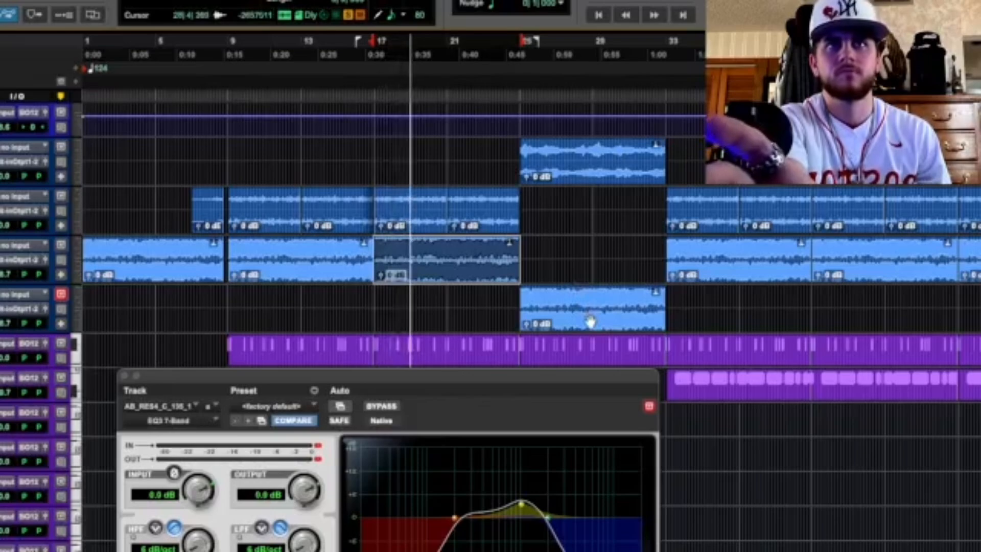
left_click(590, 321)
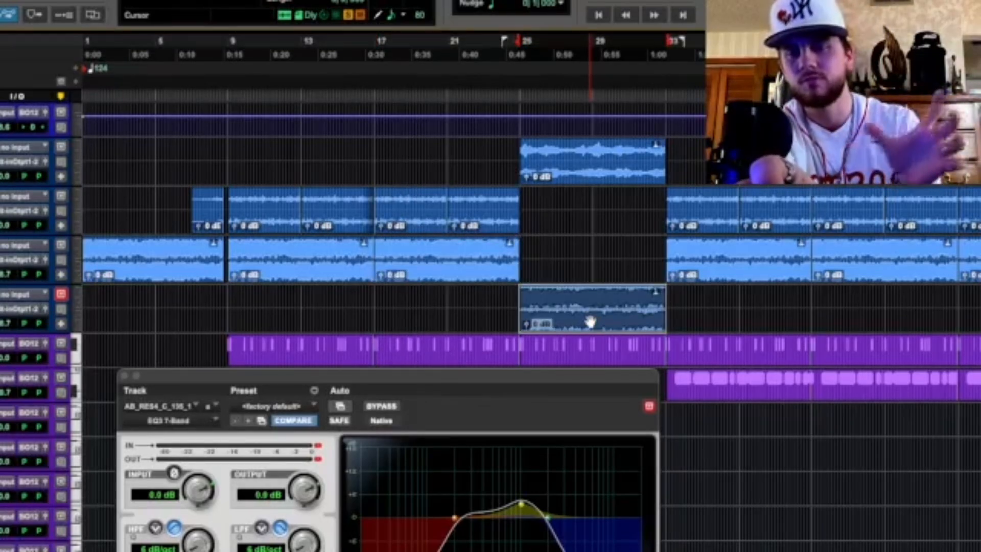
key("space")
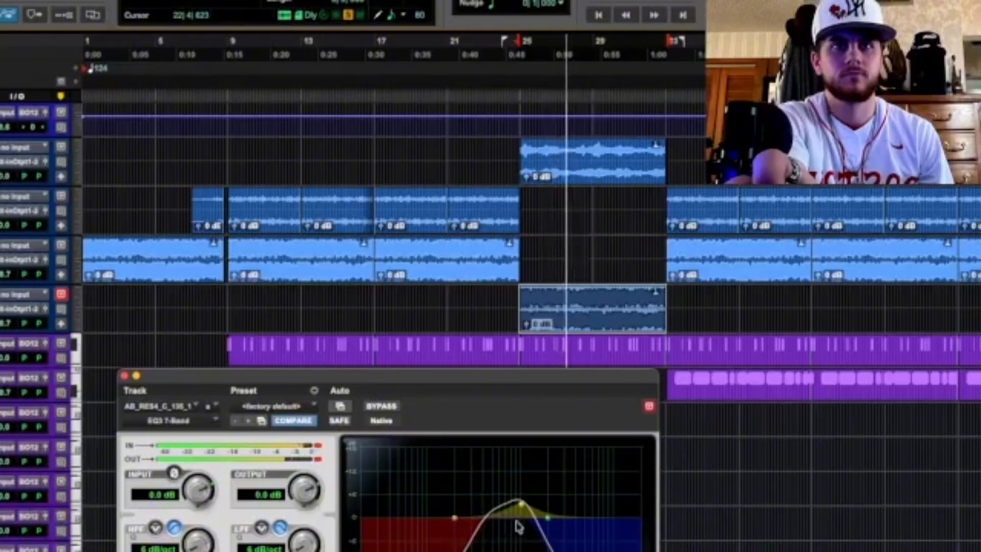
left_click_drag(521, 504, 536, 535)
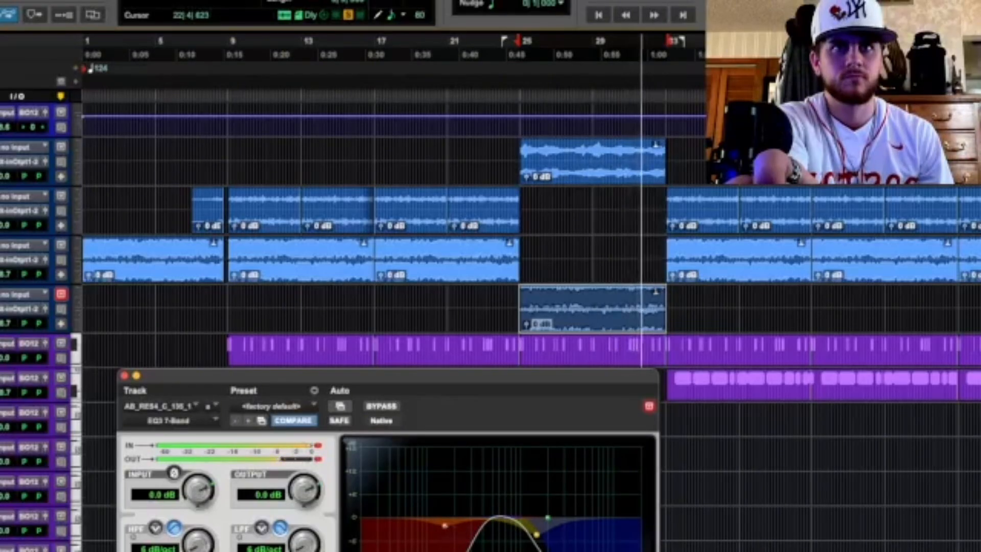
left_click_drag(543, 547, 539, 551)
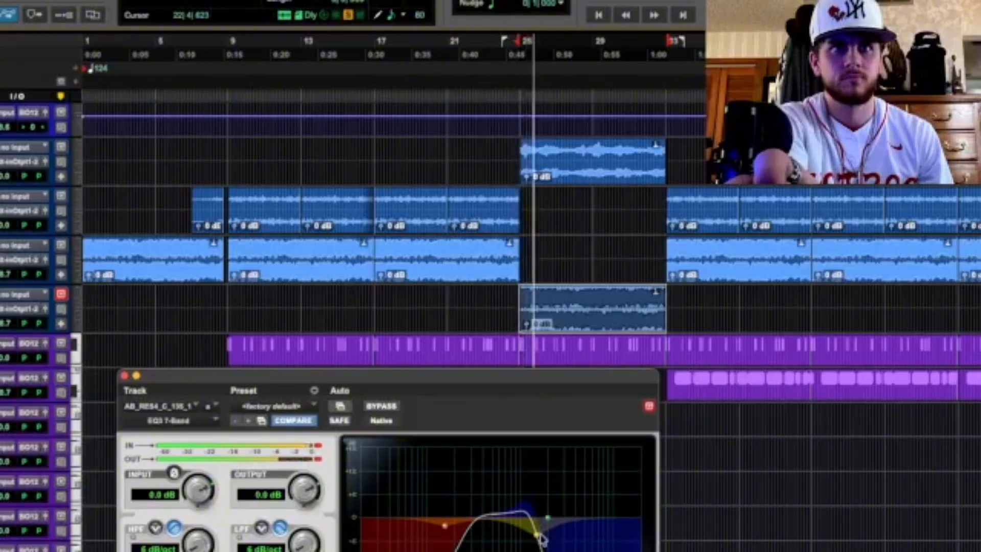
left_click_drag(326, 383, 352, 290)
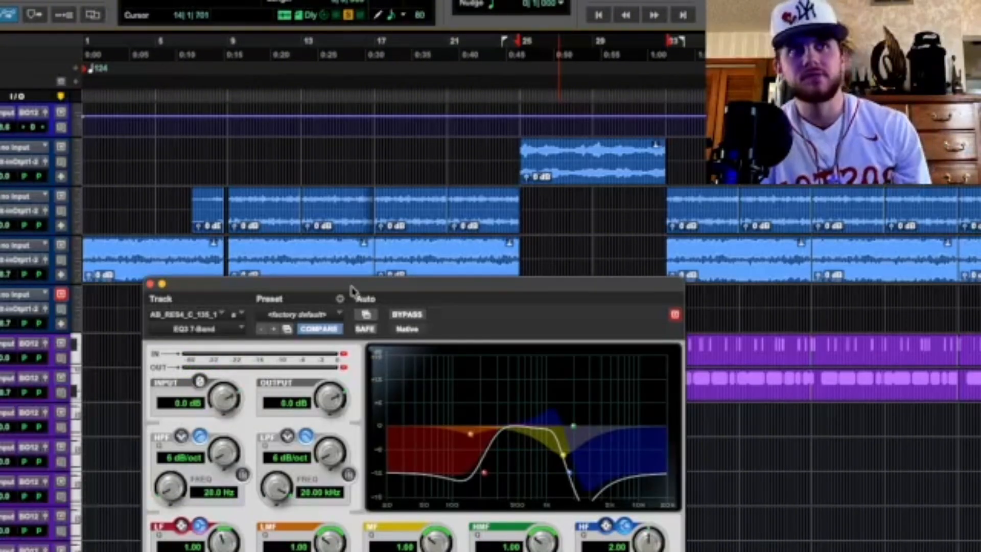
- Select the uppermost audio track's clip between bars 25 and 33 and audition it
left_click(579, 184)
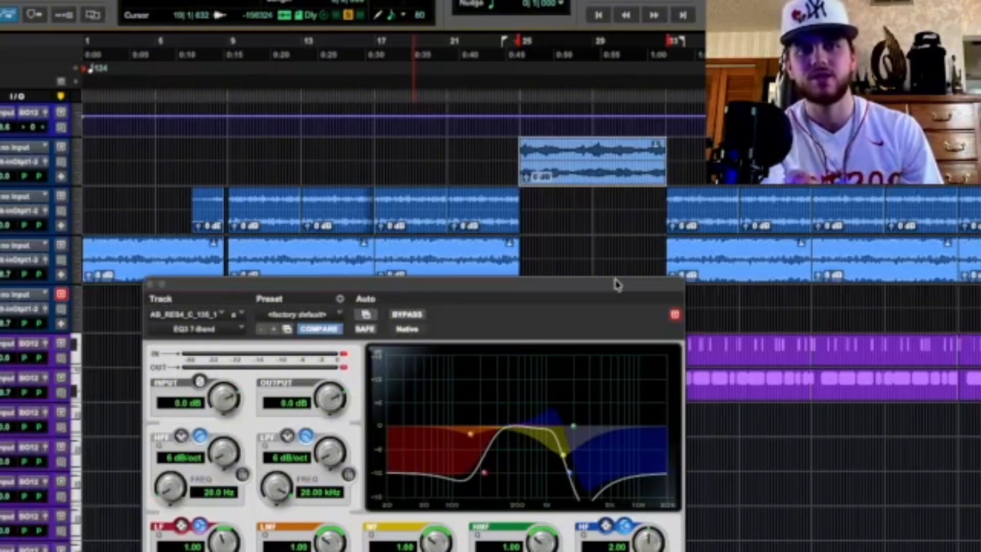
key("space")
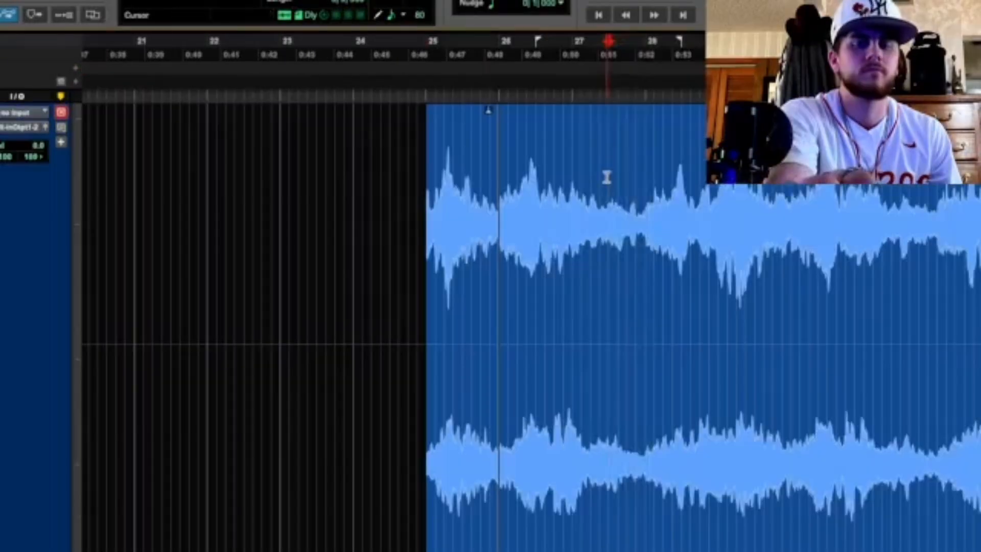
- Split the uppermost clip at 27|3 and move the piece between bar 26 and 27|3 earlier to about 22|2
key("b")
left_click_drag(564, 382, 291, 398)
- Apply 10 ms batch fades to the pieces starting at bar 25 and 27|3, and audition from about 24|3
left_click(476, 457)
key("ctrl+f")
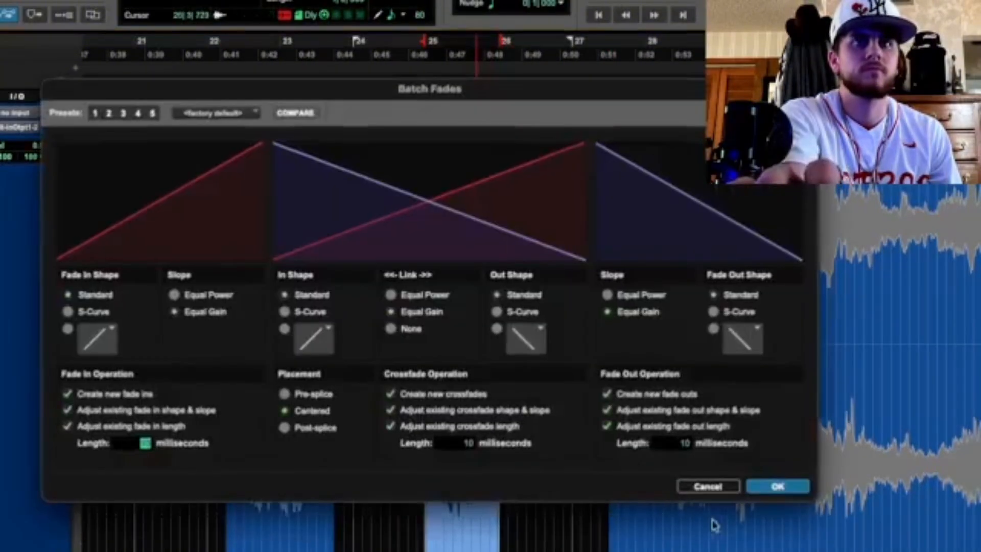
left_click(771, 488)
left_click(753, 458)
key("ctrl+f")
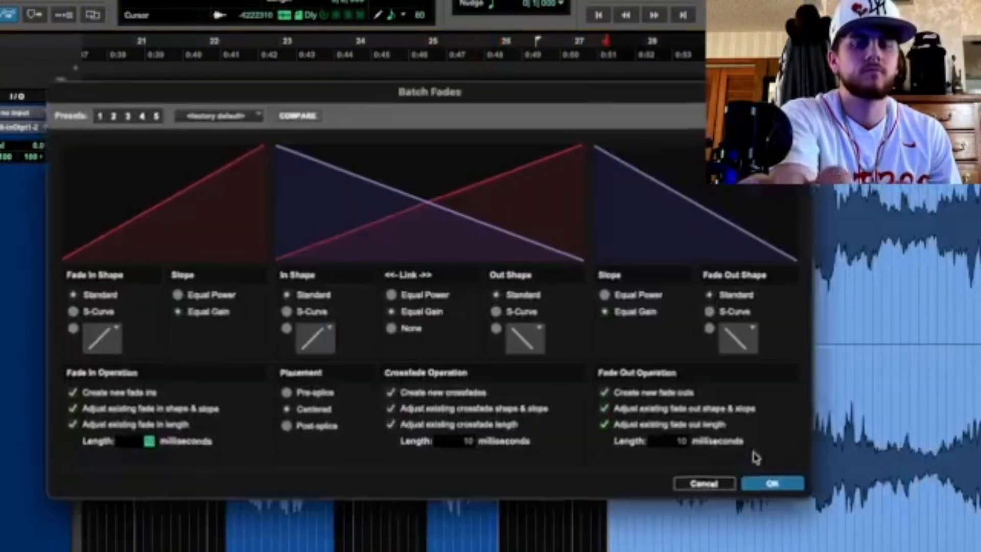
left_click(755, 491)
left_click(396, 204)
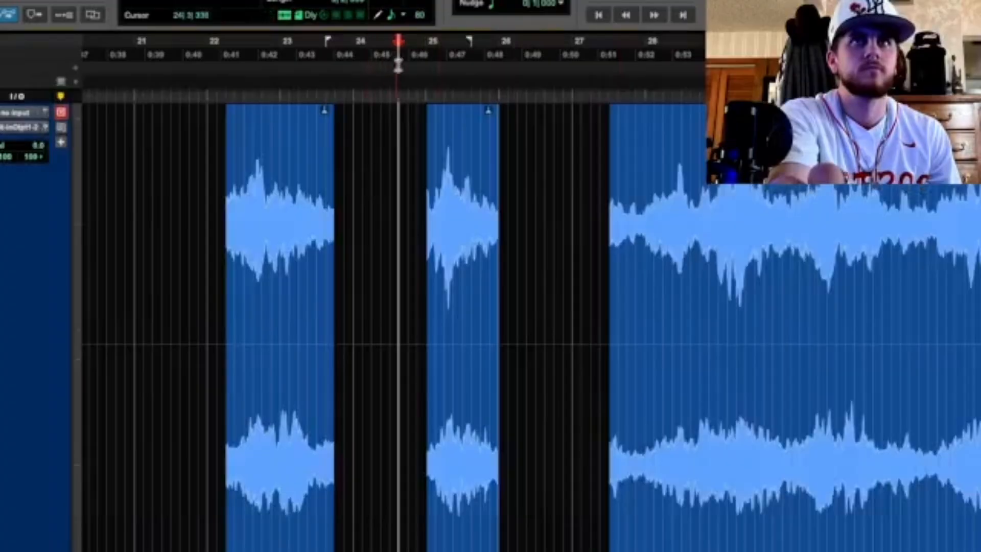
key("space")
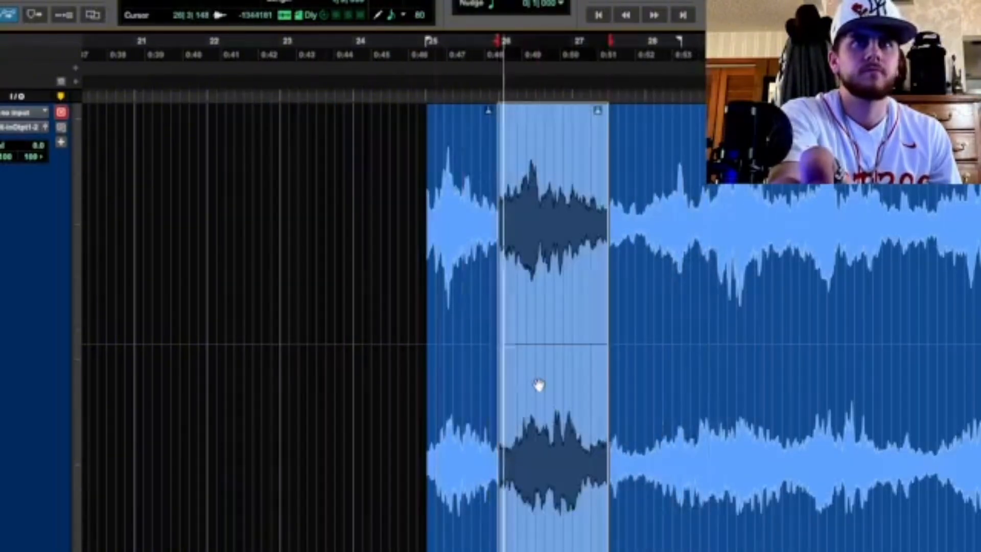
- Show the clip gain line and lower the gain of the piece between bar 26 and 27|3
key("space")
key("r")
left_click(15, 2)
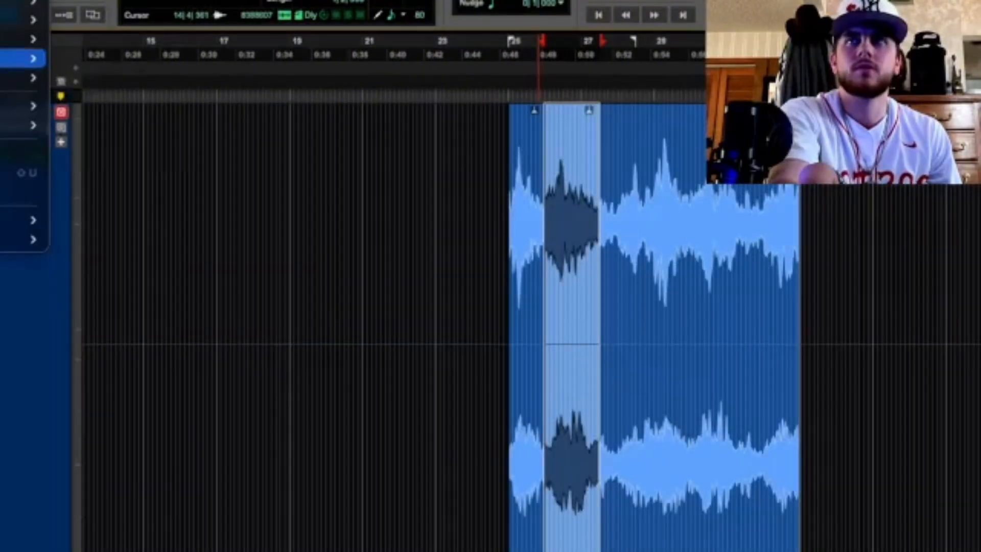
left_click(31, 59)
left_click_drag(570, 333, 570, 371)
- Play the uppermost track from before bar 25 through the gain-reduced piece and stop playback
left_click(487, 112)
key("space")
key("t")
key("t")
key("r")
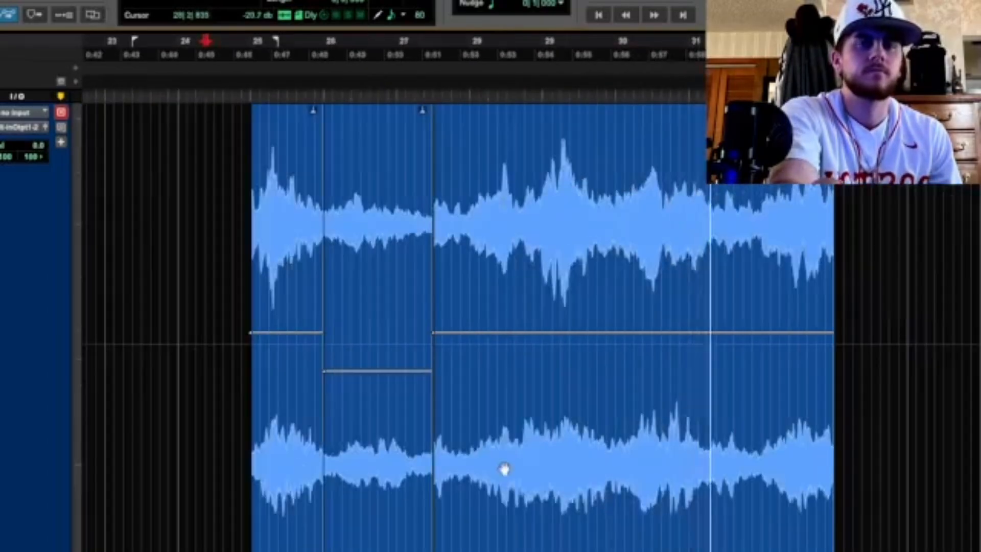
key("space")
- Delete about one beat of audio between beats 3 and 4 of bar 28 and play the result
left_click(504, 469)
left_click_drag(534, 167, 514, 165)
key("Delete")
left_click(252, 154)
key("space")
- Add a fade-out before and a fade-in after the one-beat gap in bar 28, and audition the transition
mouse_move(511, 125)
left_mouse_down()
mouse_move(497, 128)
mouse_move(561, 154)
left_mouse_up()
left_click(260, 215)
key("space")
key("space")
key("t")
key("t")
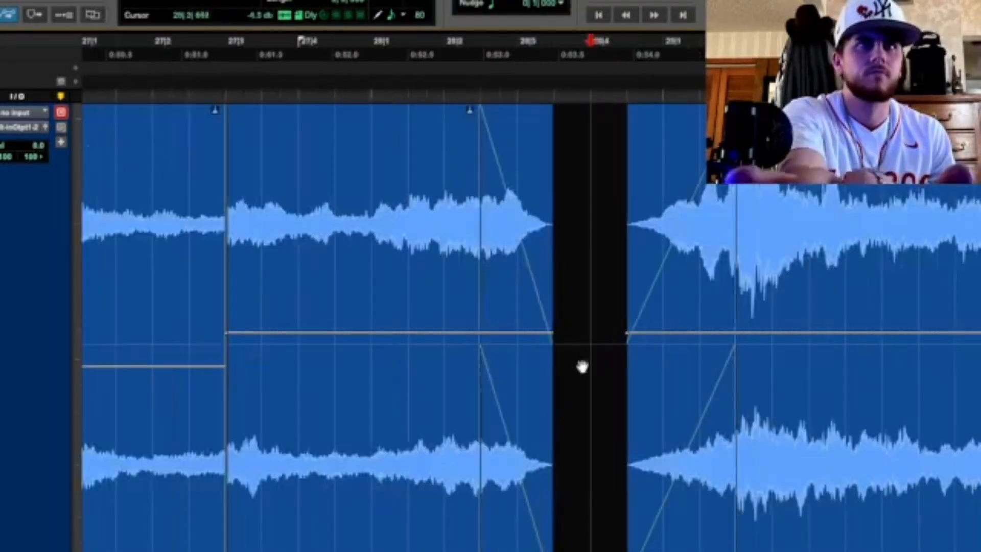
- Remove the fade-out before the gap in bar 28 and extend that clip to meet the faded-in clip
double_click(419, 309)
left_click_drag(552, 235, 626, 235)
left_click(230, 194)
key("space")
key("space")
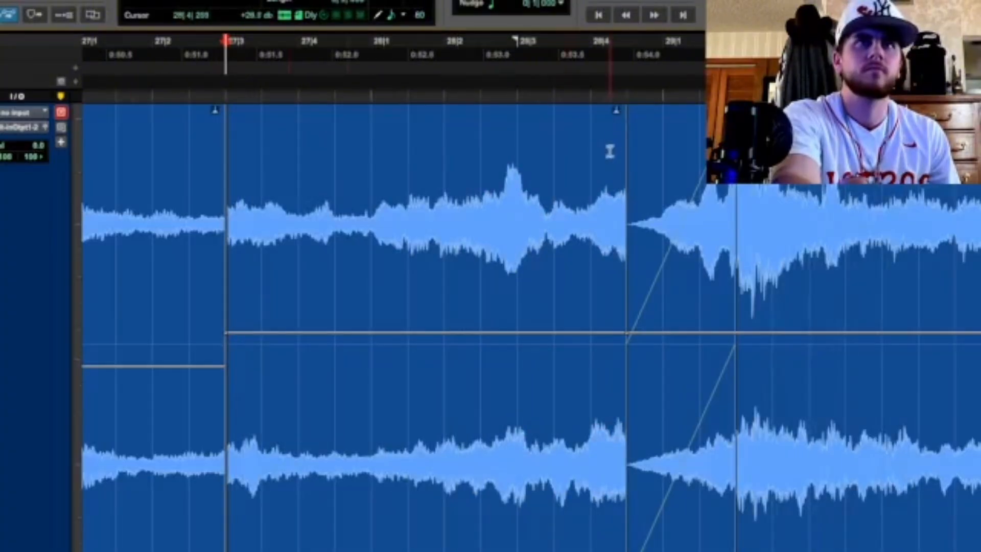
- Add a fade-out of about 1.5 beats from 28|3 to the end of the extended clip and audition the dip
left_click(230, 194)
key("space")
left_click_drag(621, 123, 518, 134)
key("space")
left_click(195, 194)
key("space")
key("r")
key("r")
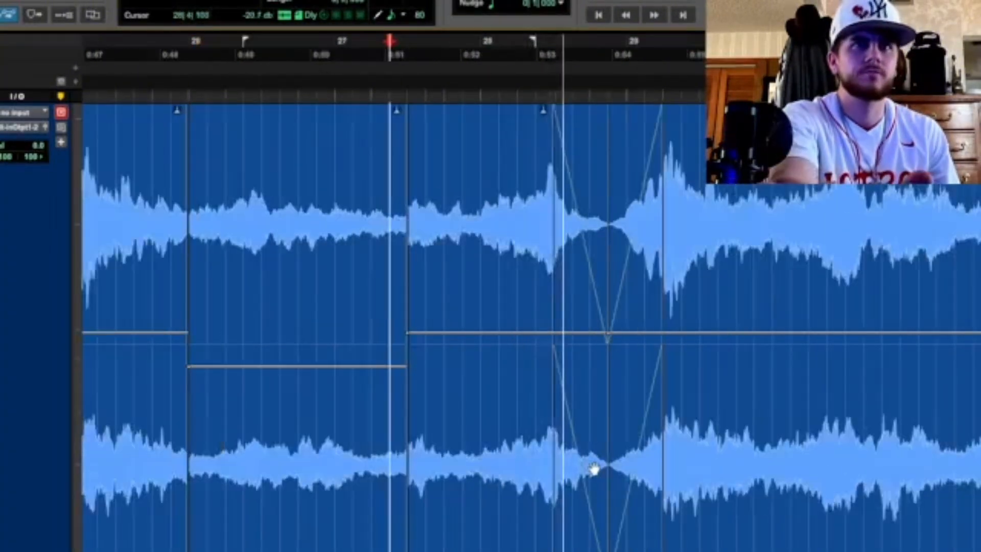
key("space")
- Split the uppermost track's audio at bar 30 and move the remaining section one bar later to bar 31
left_click(664, 286)
key("space")
key("t")
left_click(292, 194)
key("b")
left_click_drag(648, 418, 794, 418)
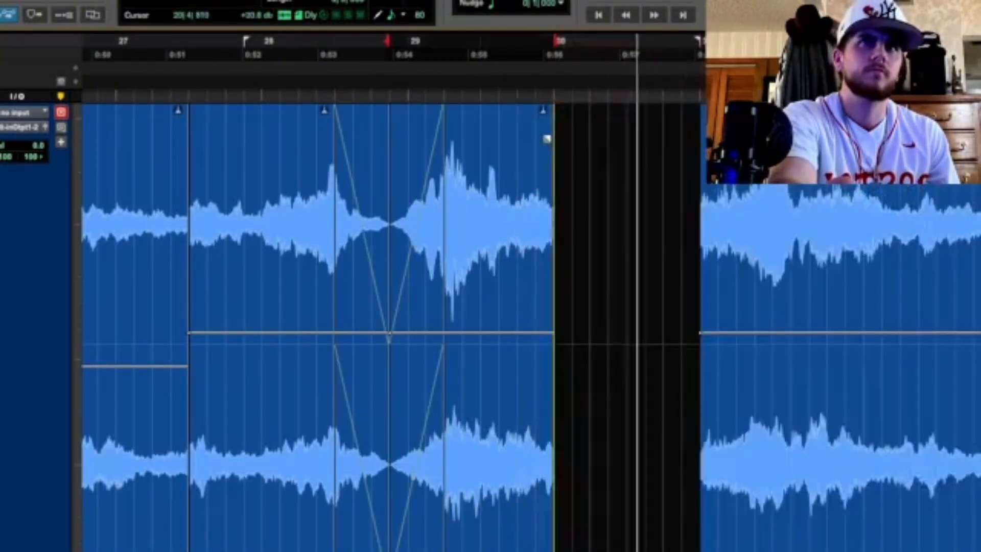
- Add a short fade-out to the end of the clip that stops at bar 30
left_click_drag(549, 137, 532, 137)
key("r")
left_click(741, 306)
key("r")
key("r")
- Render an AudioSuite Reverse on the clip between 27|3 and 28|3, and delete its first half up to 28|1
key("super+f")
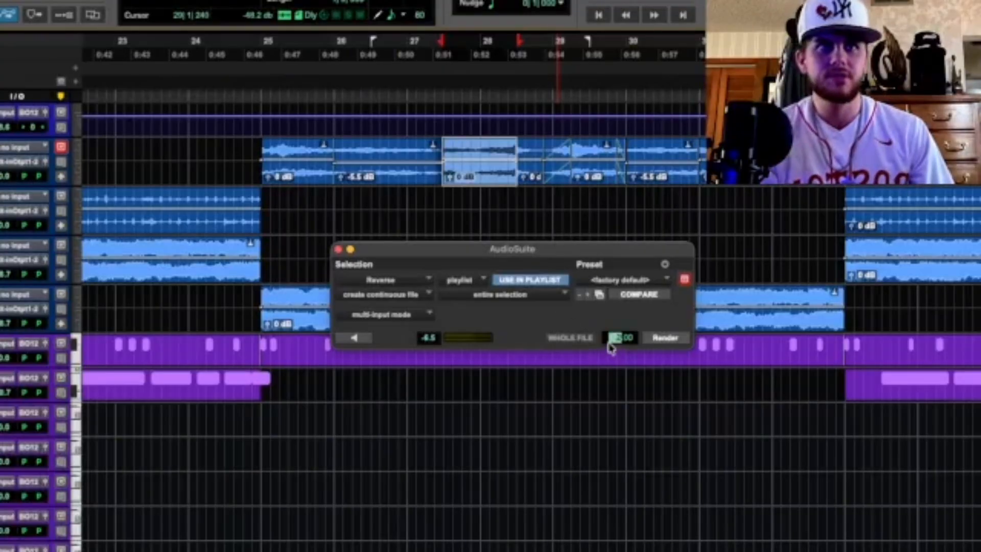
left_click(650, 340)
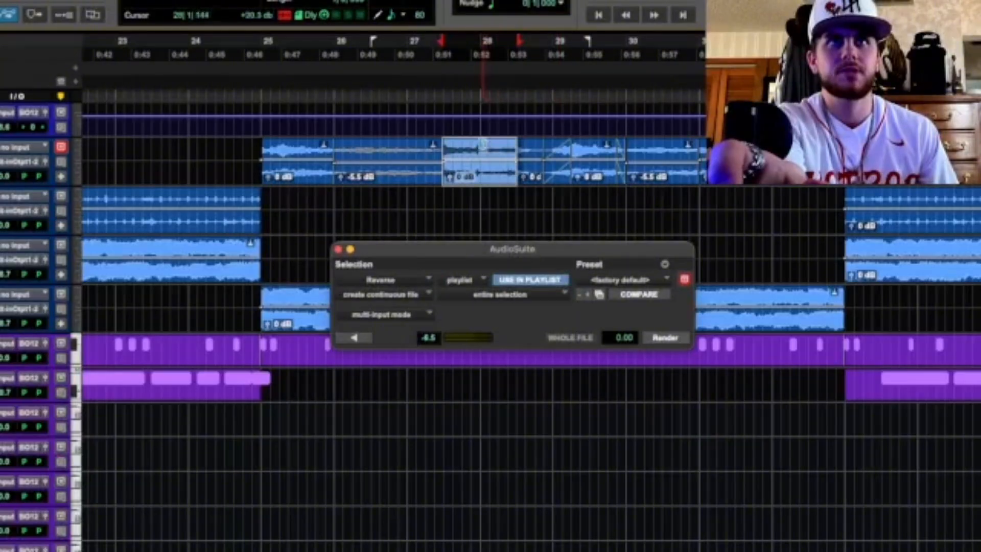
left_click(446, 187)
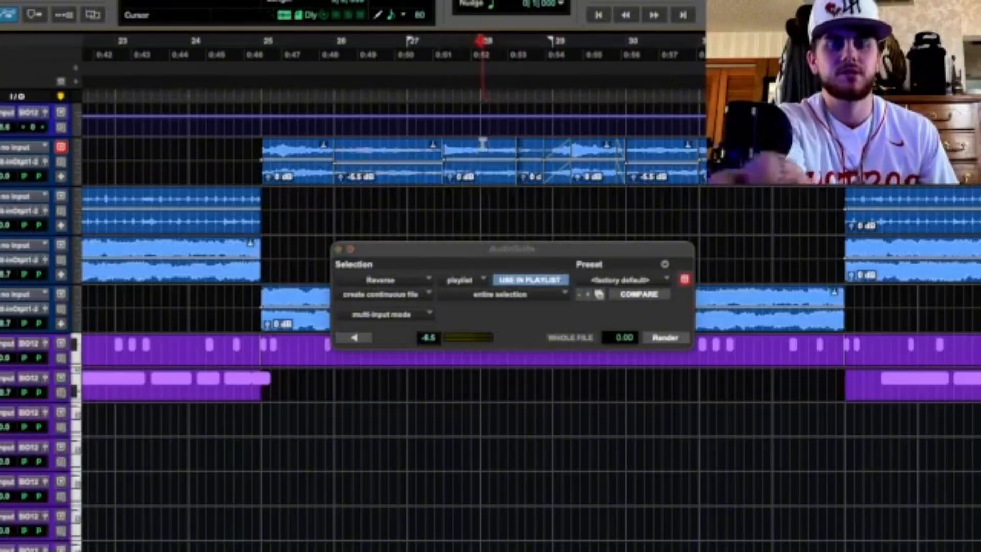
left_click(456, 180)
key("Delete")
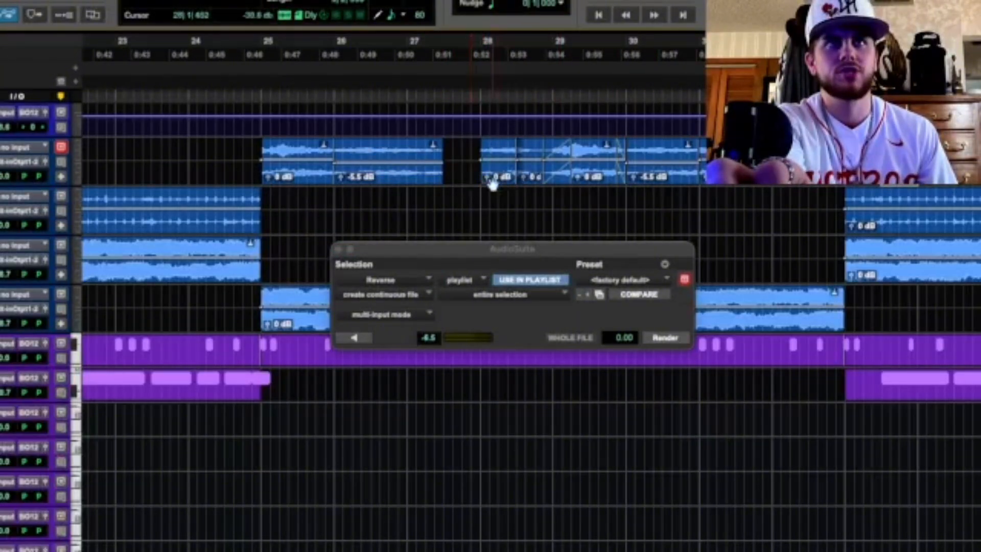
- Move the remaining half of the clip back to 27|3 and fill the gap from 28|1, with short fades at the joint
left_click_drag(492, 185, 455, 184)
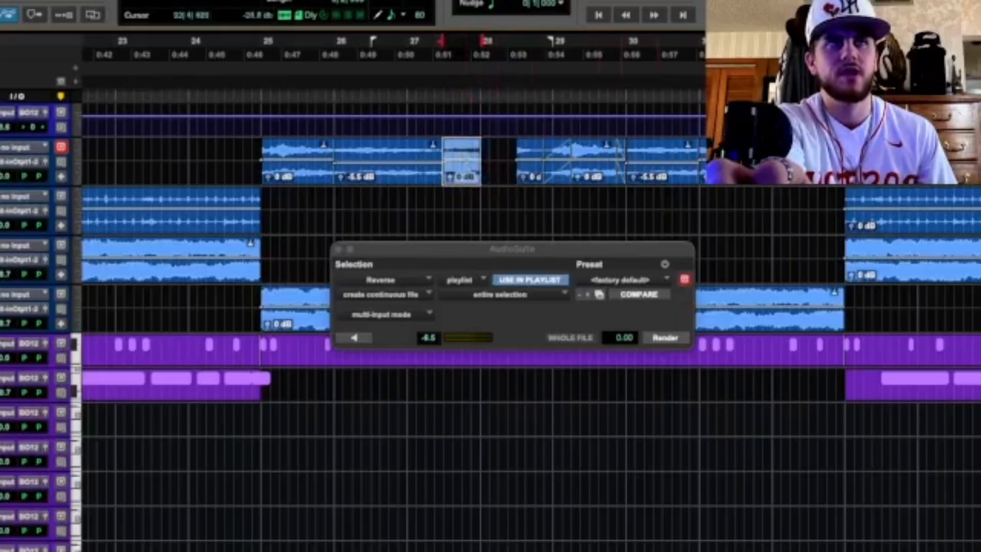
left_click_drag(528, 180, 519, 180)
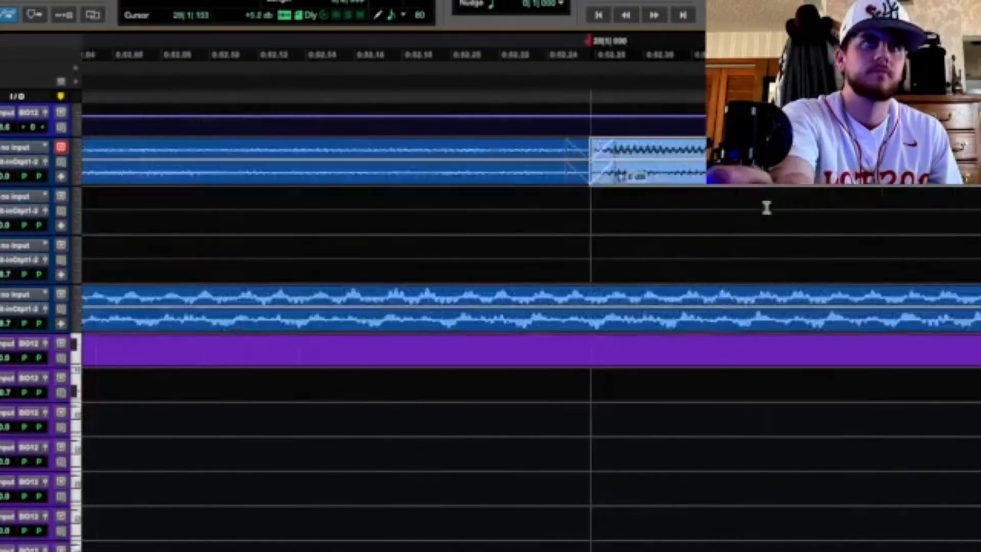
key("r")
key("r")
key("r")
key("r")
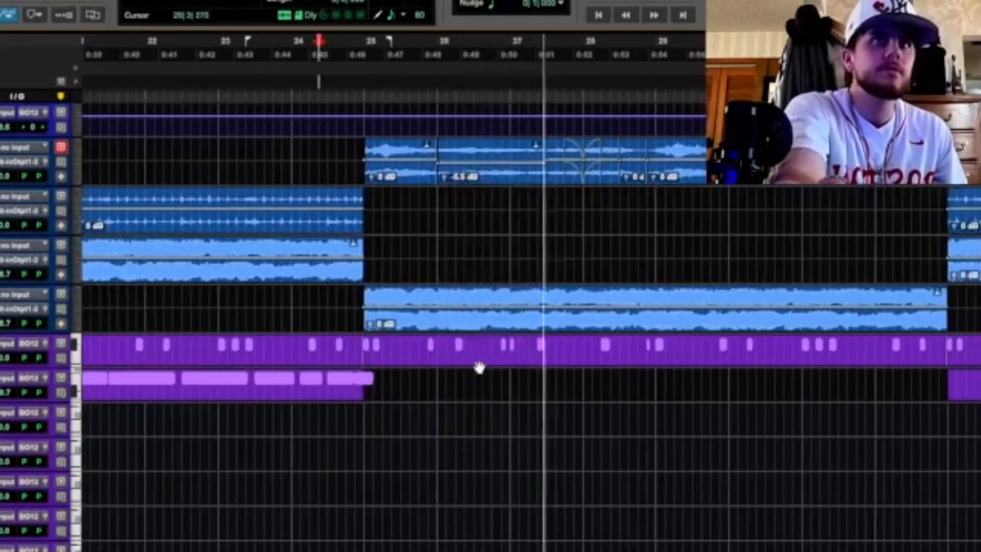
- Review the breakdown clips at bars 25–33 and their repeat at bars 49–57
left_click_drag(297, 178, 461, 192)
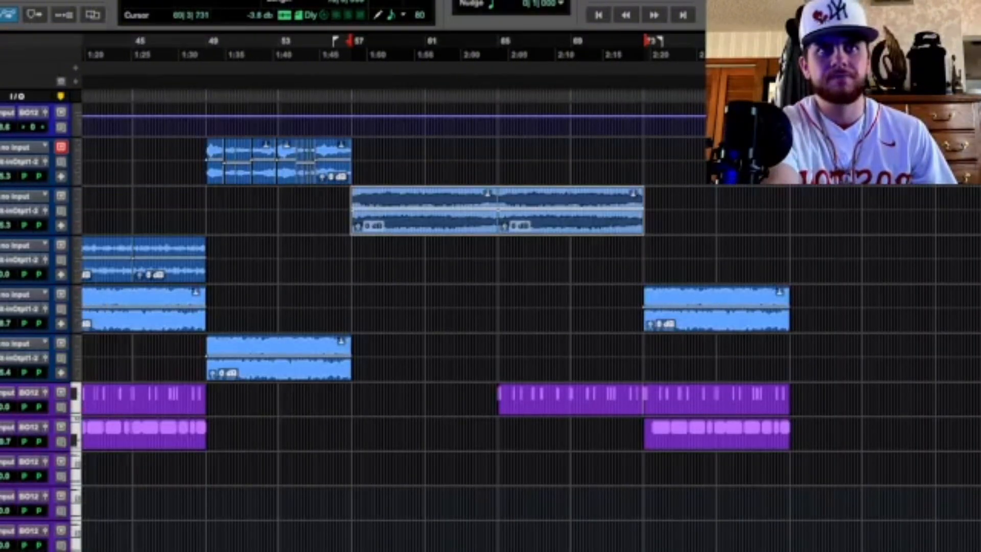
scroll(530, 294, "left", 14)
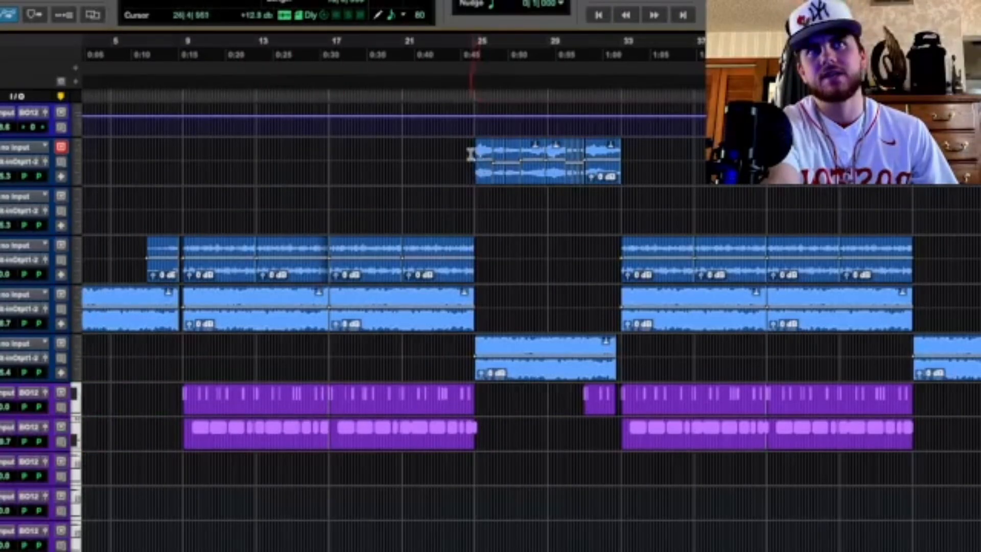
left_click_drag(470, 154, 636, 155)
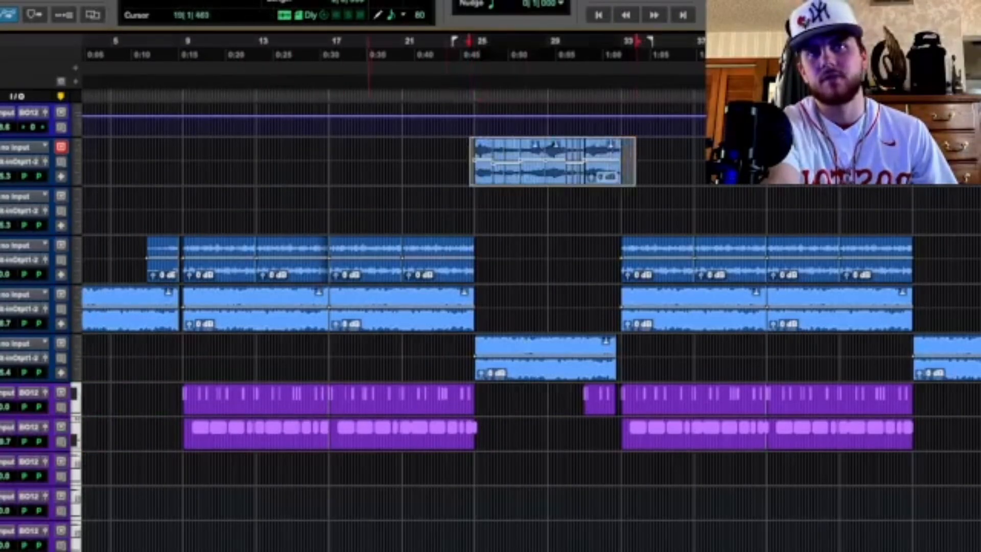
left_click(531, 378)
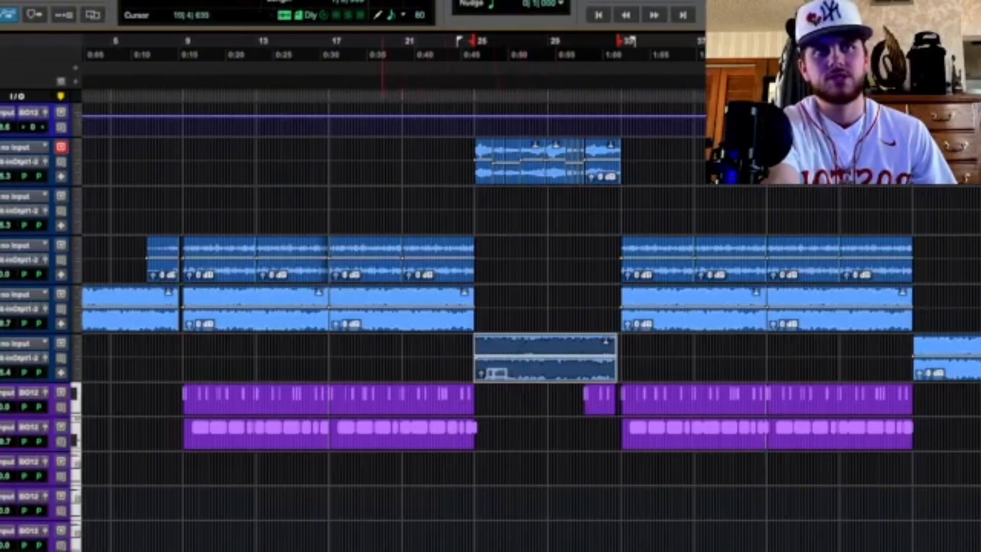
scroll(383, 307, "right", 10)
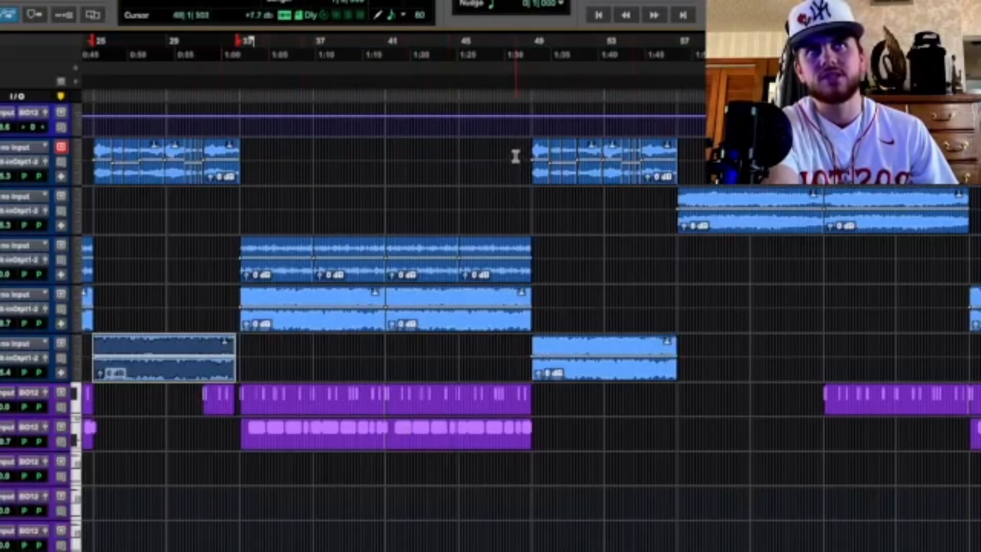
left_click_drag(515, 156, 641, 158)
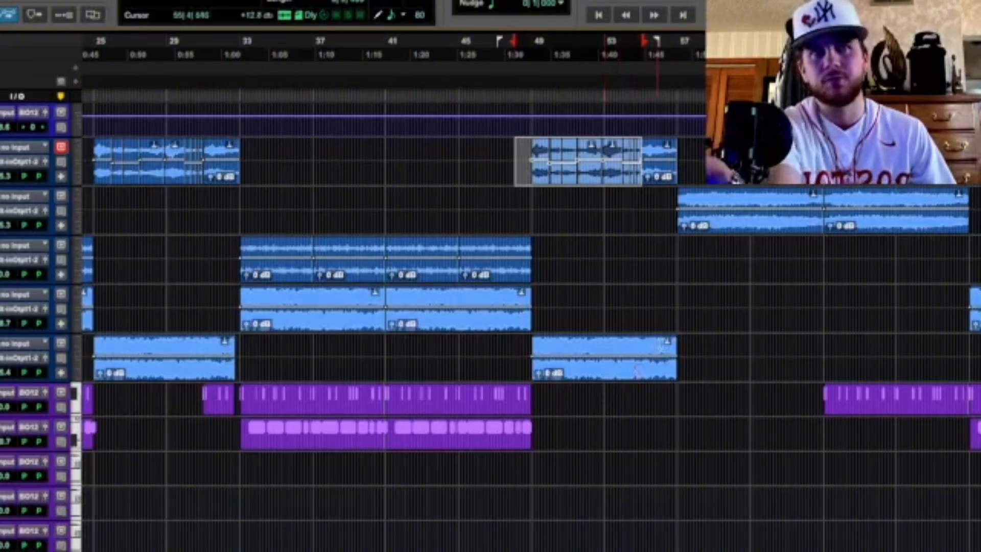
- Record a MIDI line on the Inst 3 track up to bar 73, starting from about bar 56
left_click(724, 225)
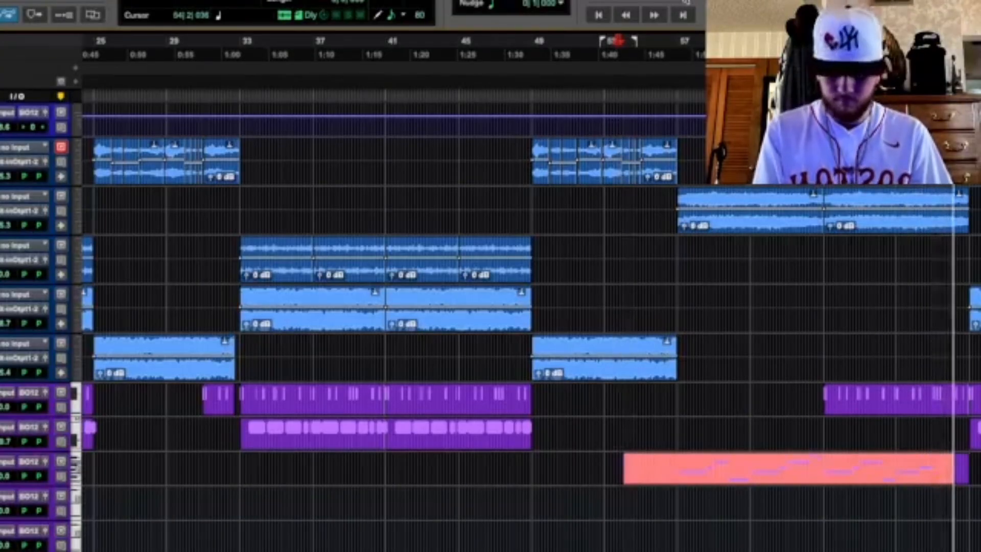
key("space")
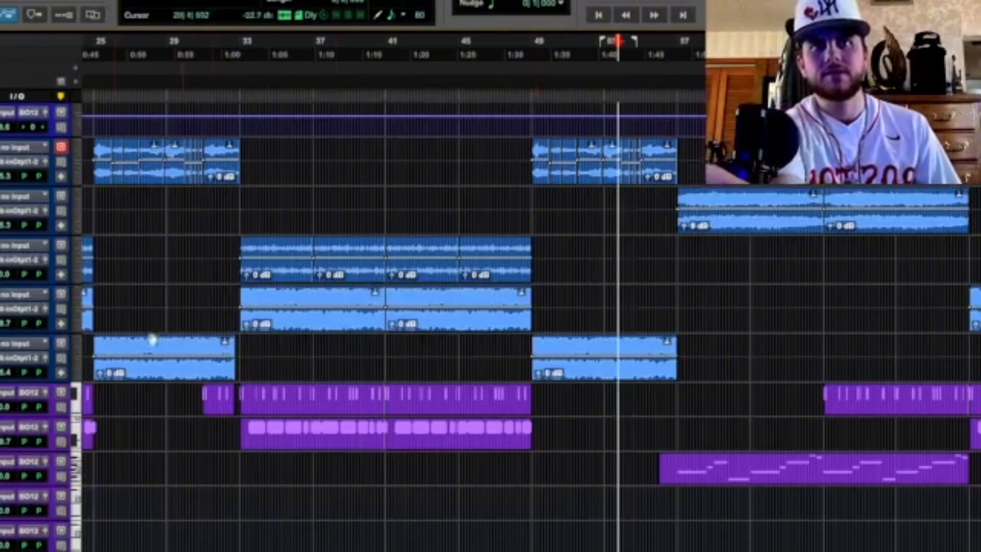
scroll(443, 548, "right", 10)
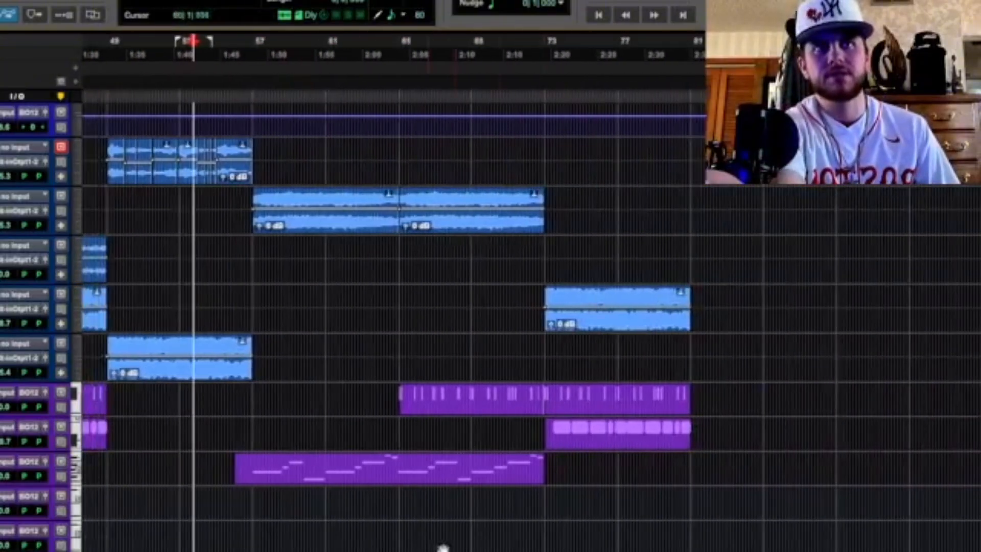
left_click(384, 482)
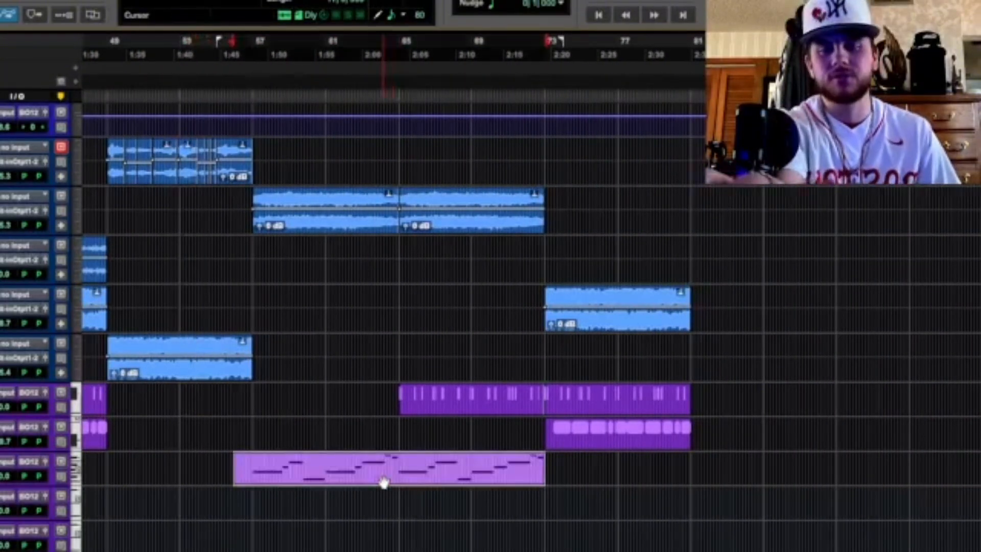
- Insert an EQ3 7-Band (stereo) on Inst 3 and roll off its lows and highs with the high-pass and low-pass filters
key("t")
key("t")
key("r")
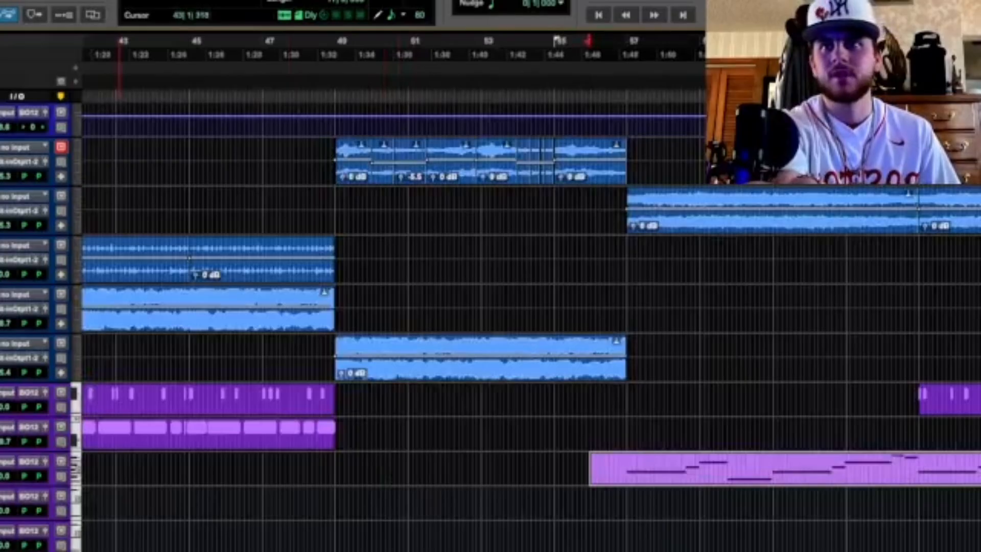
left_click(1, 458)
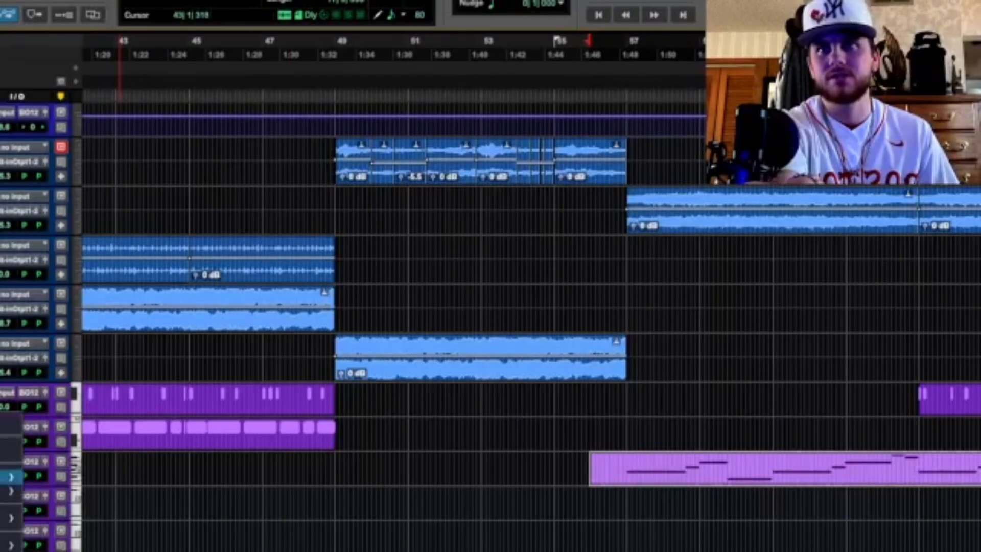
mouse_move(53, 479)
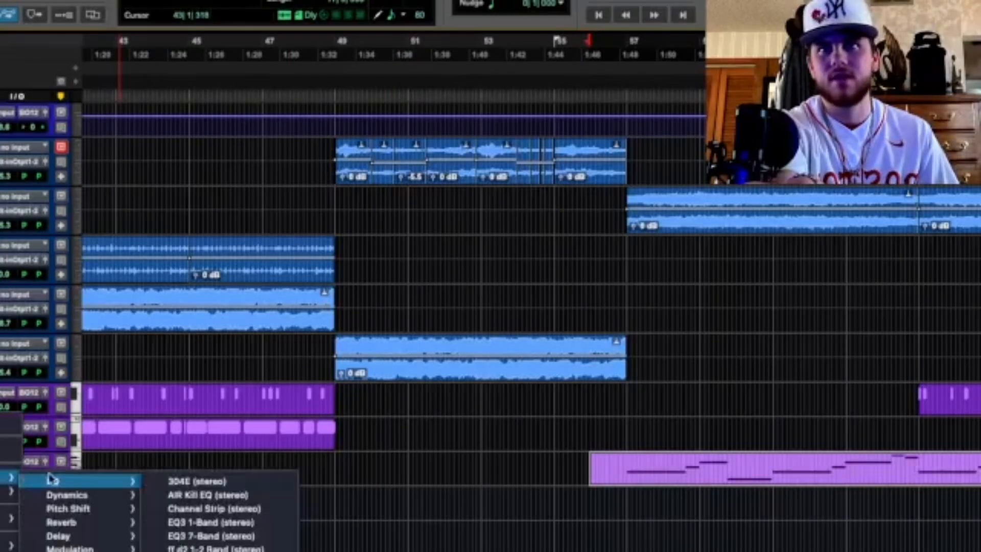
left_click(191, 536)
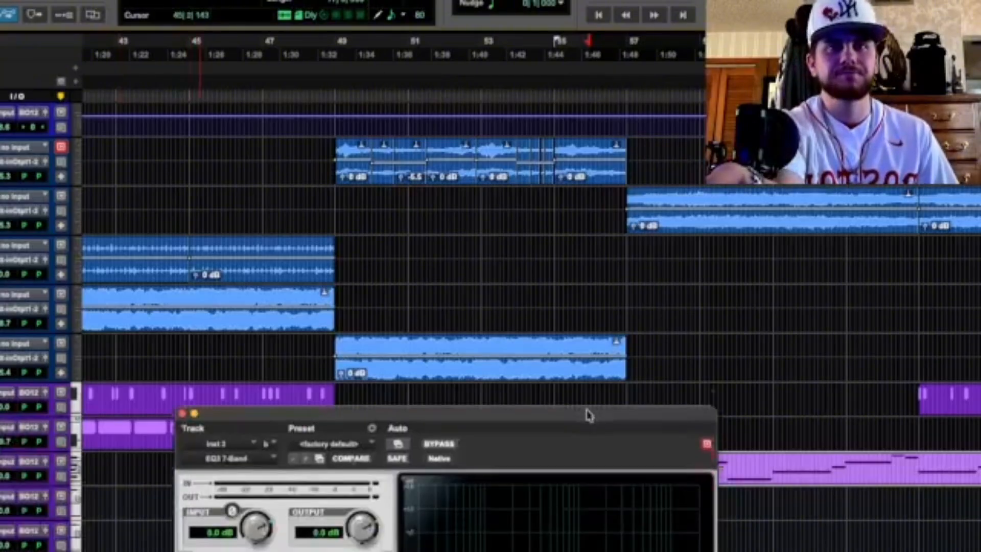
left_click_drag(484, 540, 452, 551)
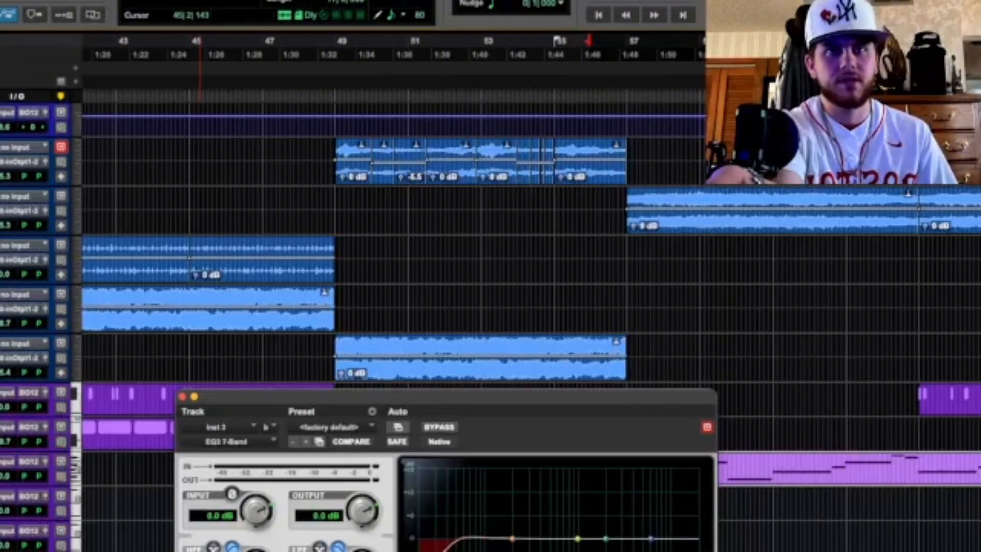
left_click_drag(651, 539, 633, 551)
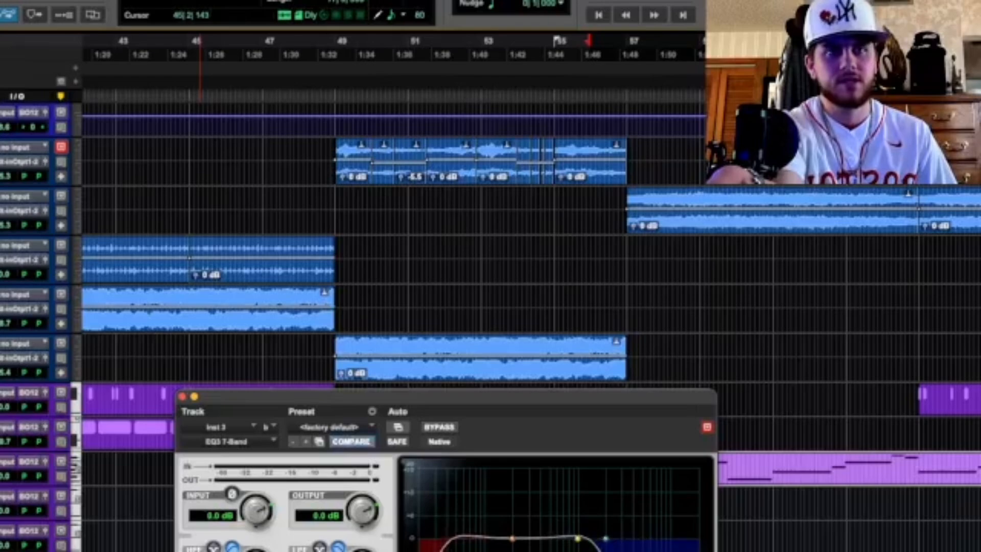
left_click_drag(633, 394, 636, 551)
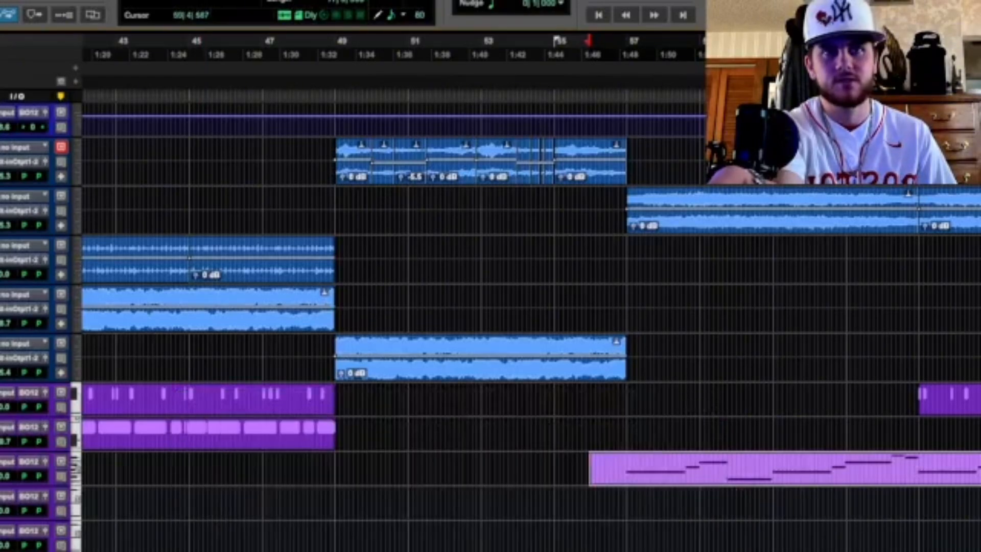
- Trim the start of the Inst 3 MIDI clip to bar 57
left_click(646, 469)
left_click(699, 467)
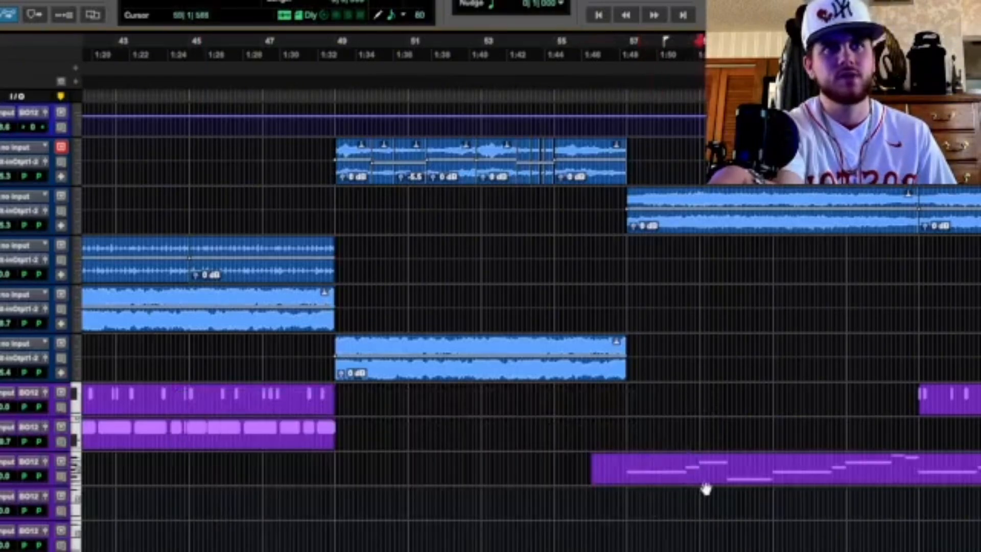
left_click(704, 484)
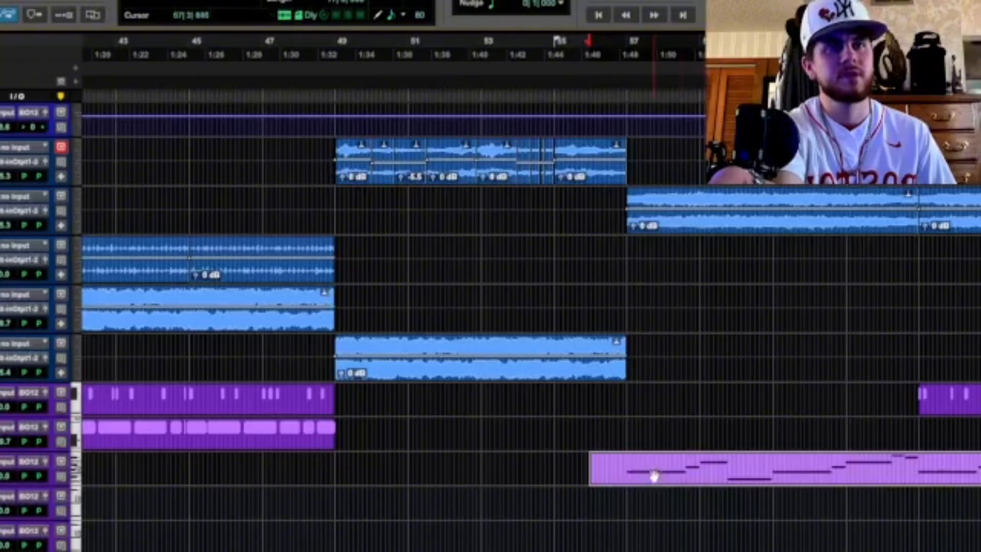
left_click(632, 458)
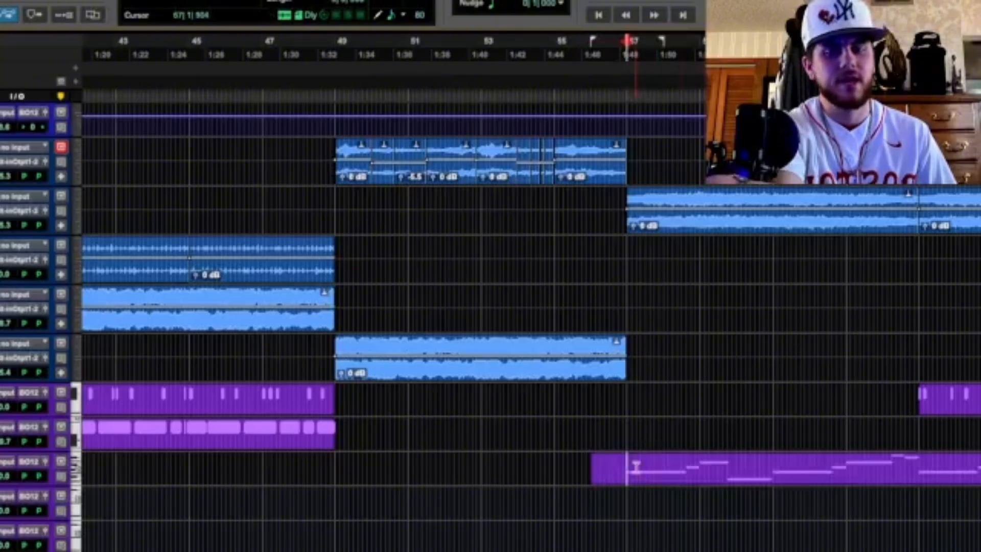
key("r")
left_click(828, 483)
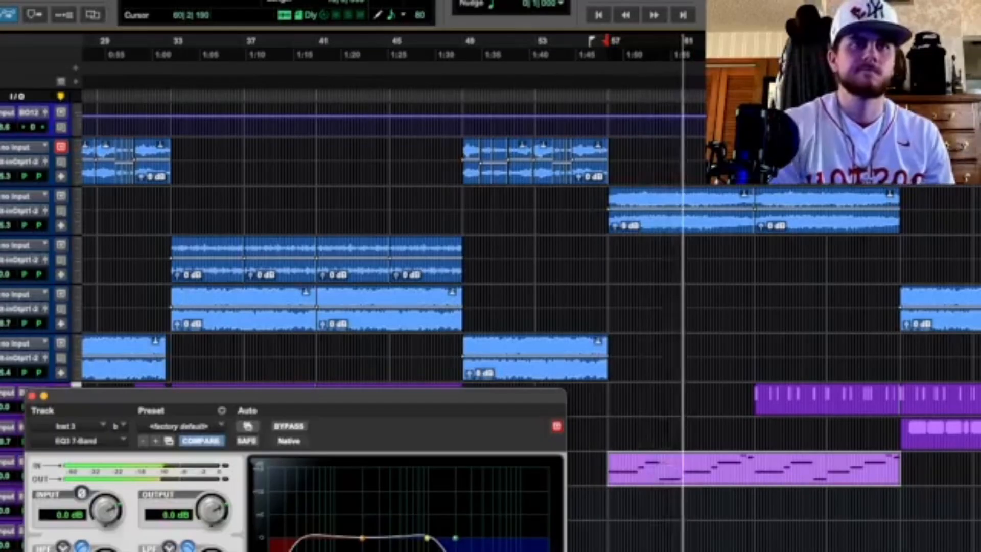
- Move the EQ window aside and reposition the stereo 1-2 audio track directly beneath Inst 3
left_click(32, 395)
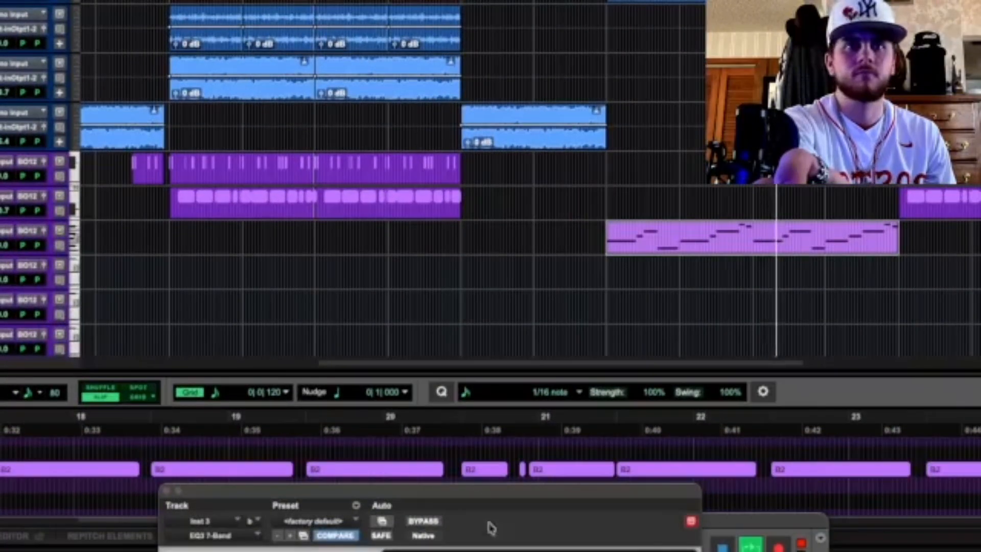
left_click_drag(482, 490, 0, 0)
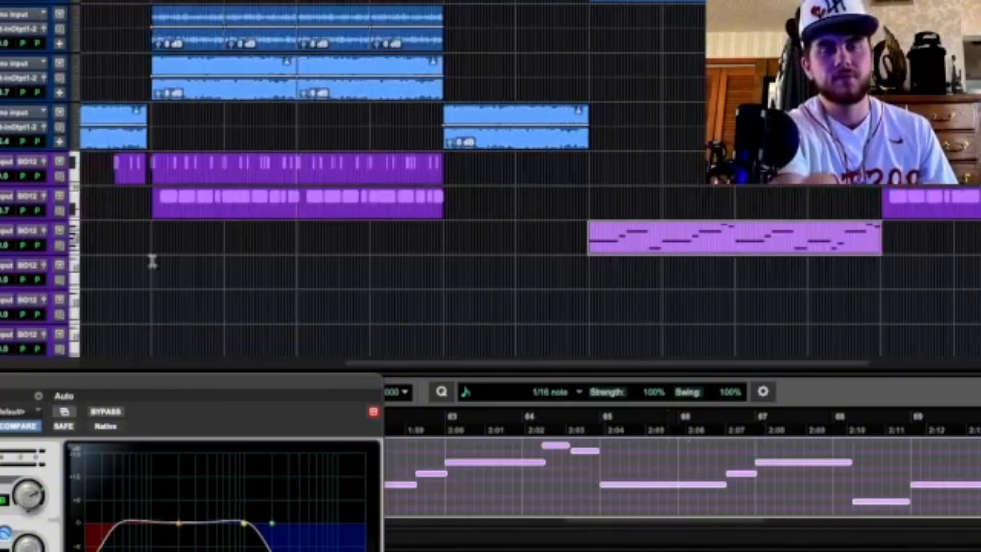
scroll(152, 259, "down", 10)
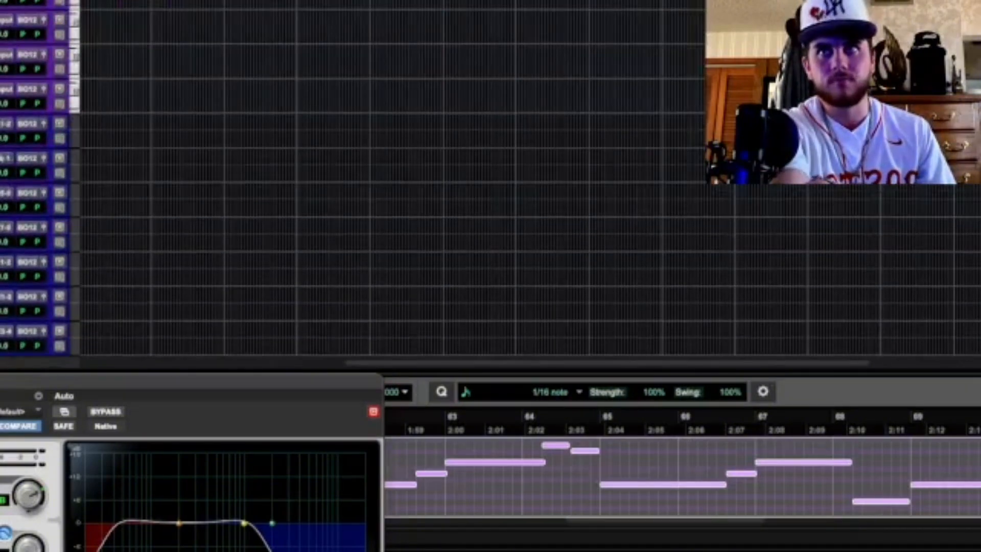
left_click_drag(0, 129, 0, 0)
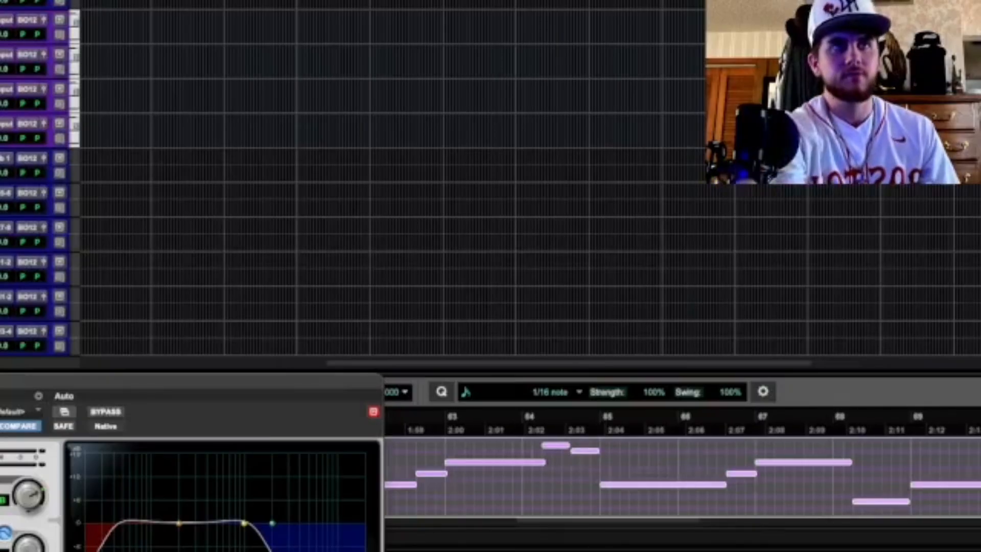
- Lower the velocities of the short A1 and B1 notes and the notes following them in the Inst 3 MIDI part
scroll(682, 477, "right", 2)
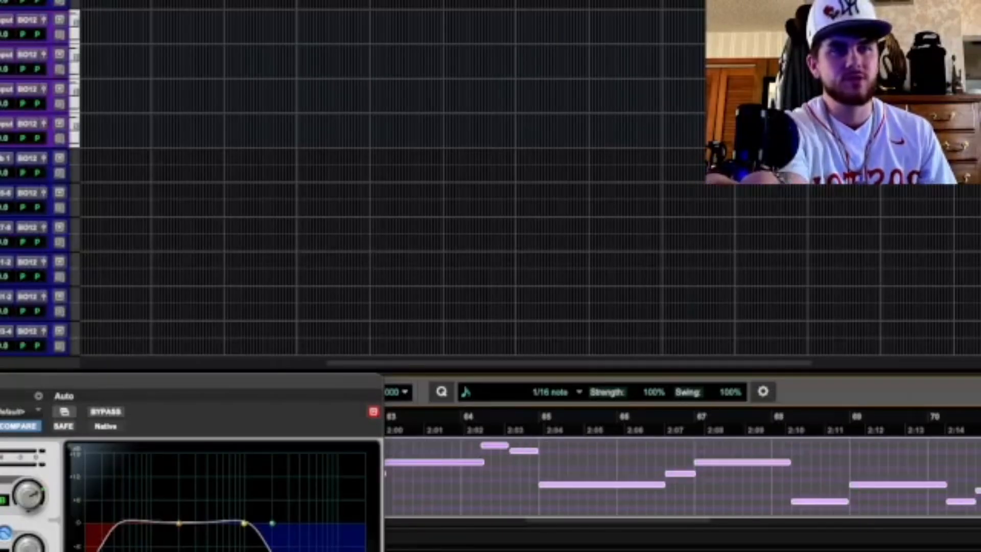
left_click(962, 501)
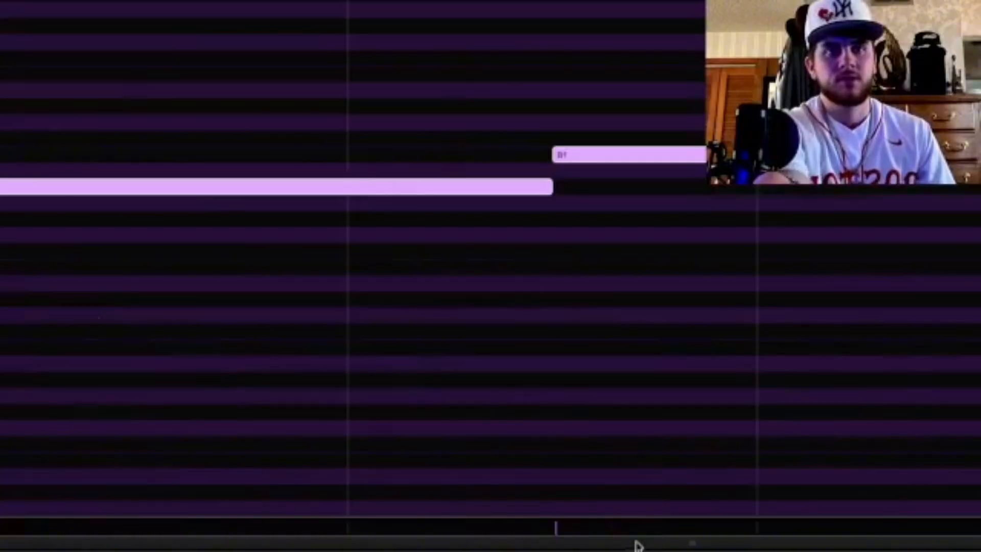
left_click_drag(609, 440, 608, 315)
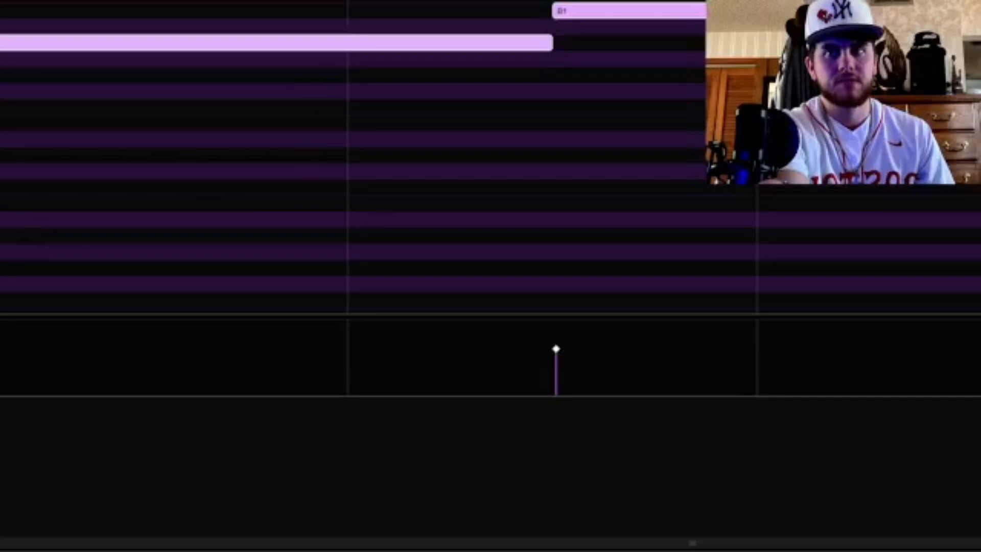
left_click_drag(556, 349, 556, 371)
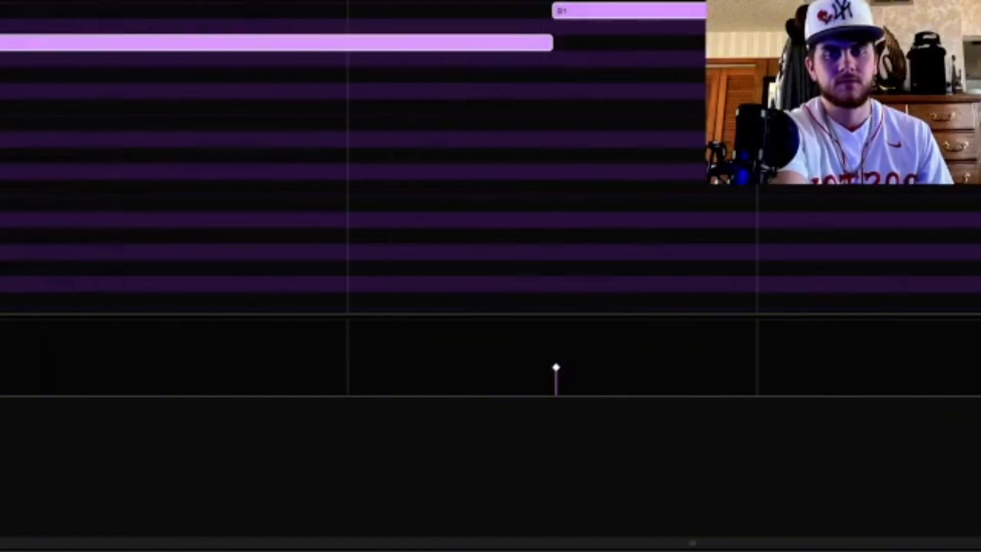
scroll(556, 367, "down", 5)
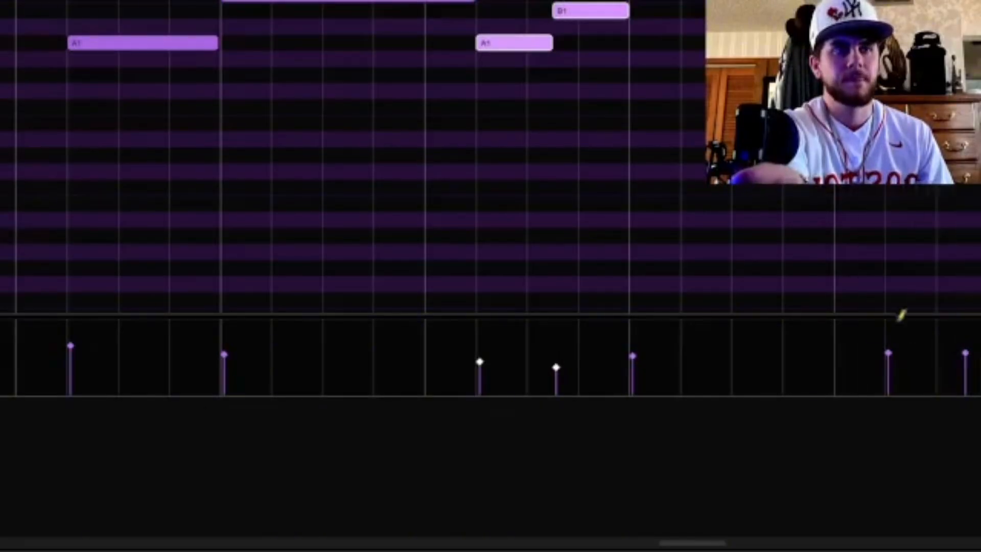
left_click_drag(888, 354, 890, 362)
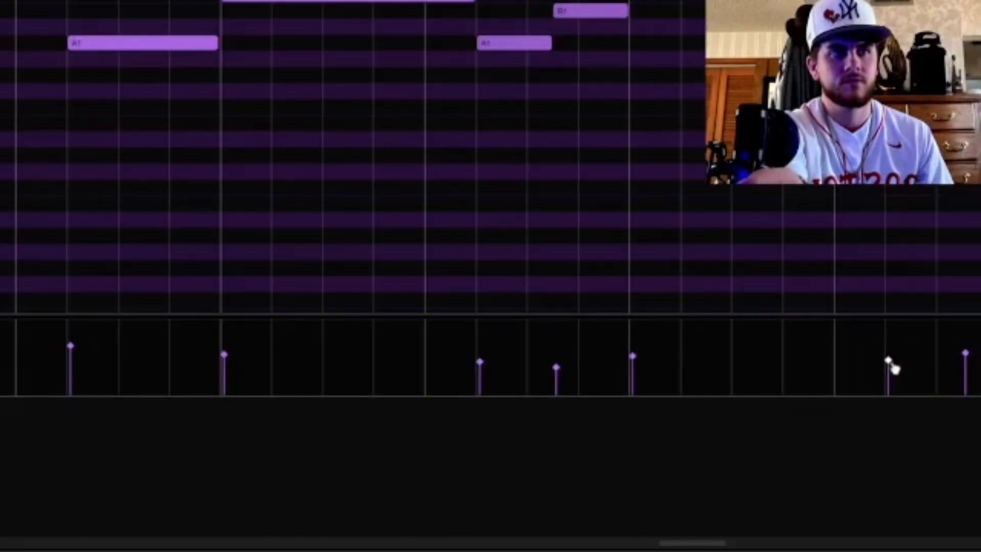
left_click_drag(970, 358, 970, 386)
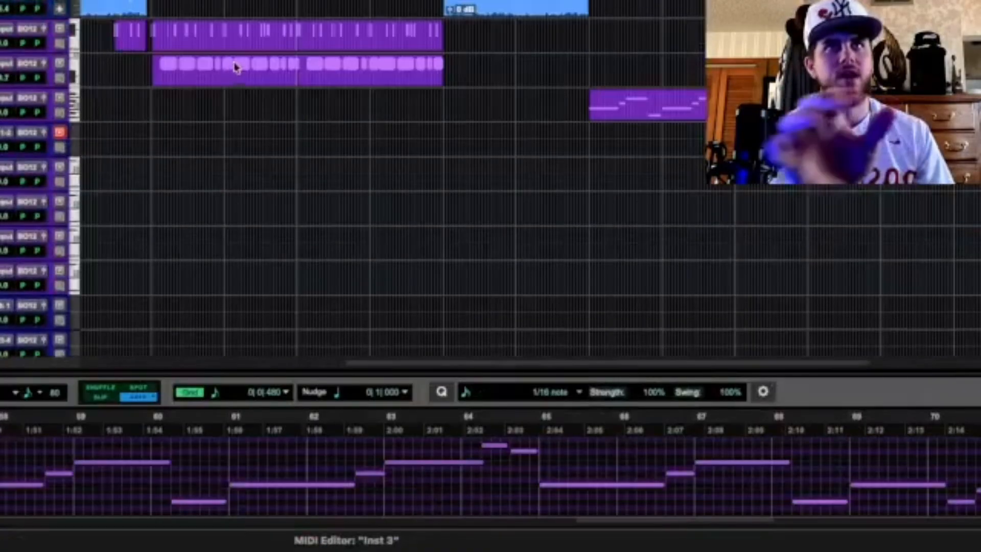
- Record audio onto the stereo track beneath Inst 3, spanning bars 57 to 73
scroll(343, 107, "up", 5)
scroll(471, 237, "down", 7)
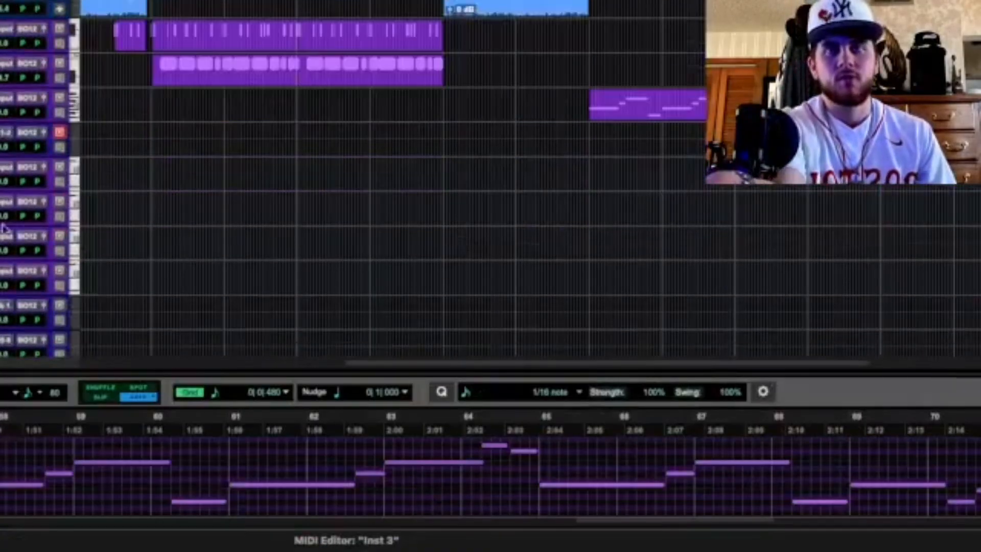
left_click(646, 74)
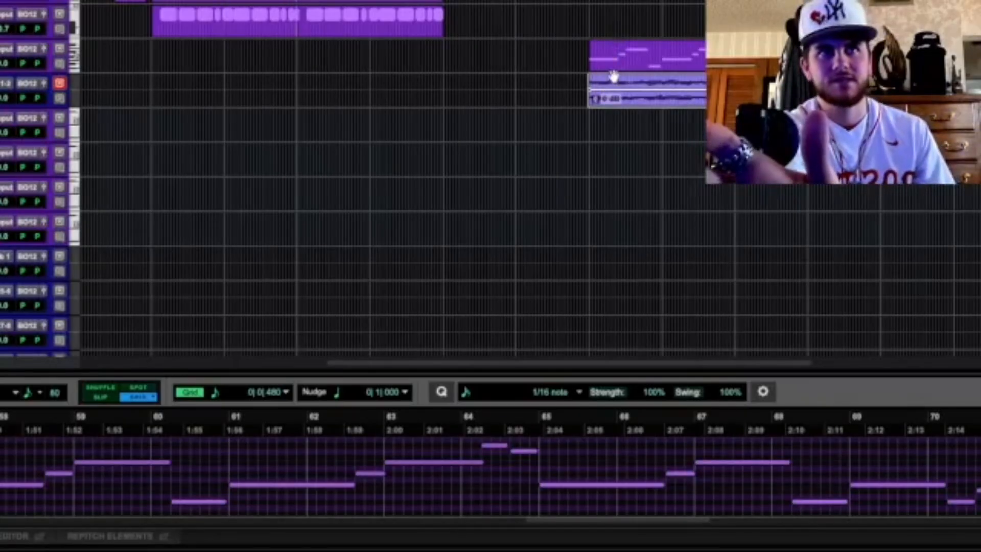
left_click(613, 75)
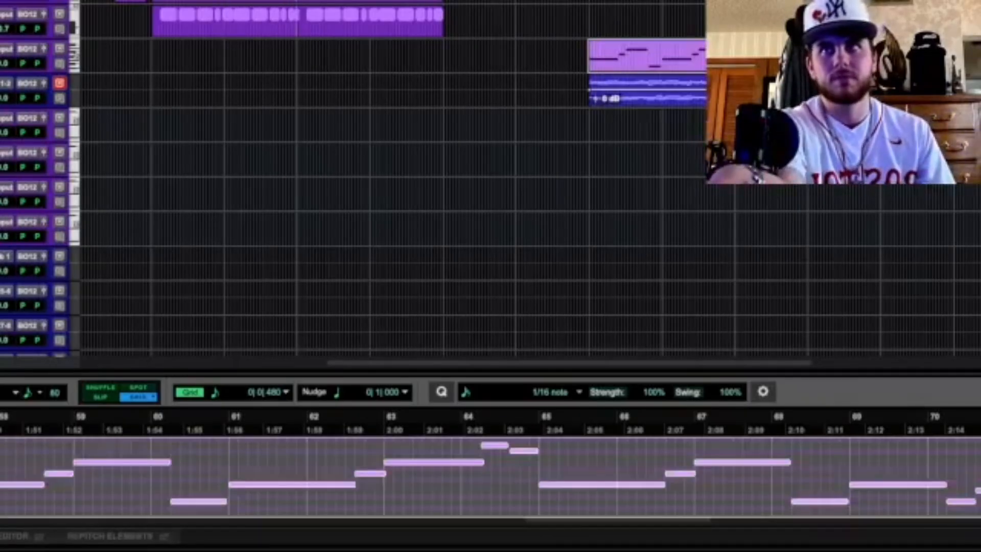
- Add a long fade-in to the audio clip beneath Inst 3, from bar 57 to about bar 66
scroll(290, 194, "up", 5)
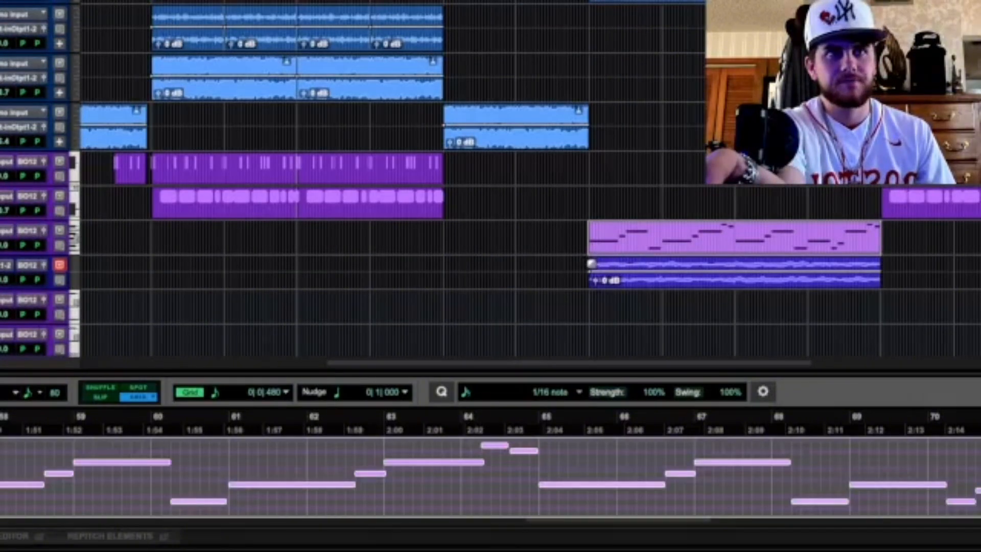
left_click_drag(591, 264, 749, 267)
key("f")
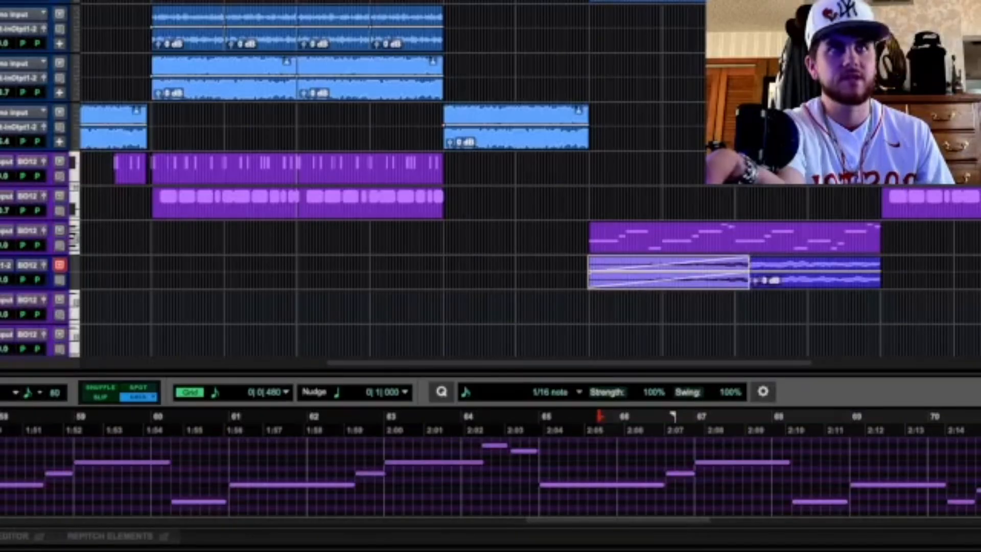
- Play the arrangement from bar 57 to hear the Inst 3 line together with the faded-in audio
left_click(590, 240)
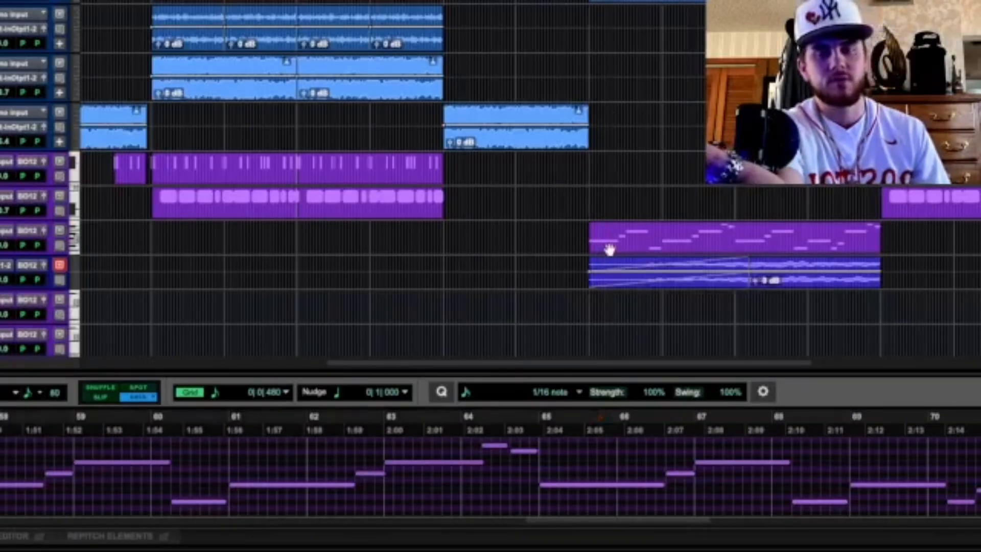
key("space")
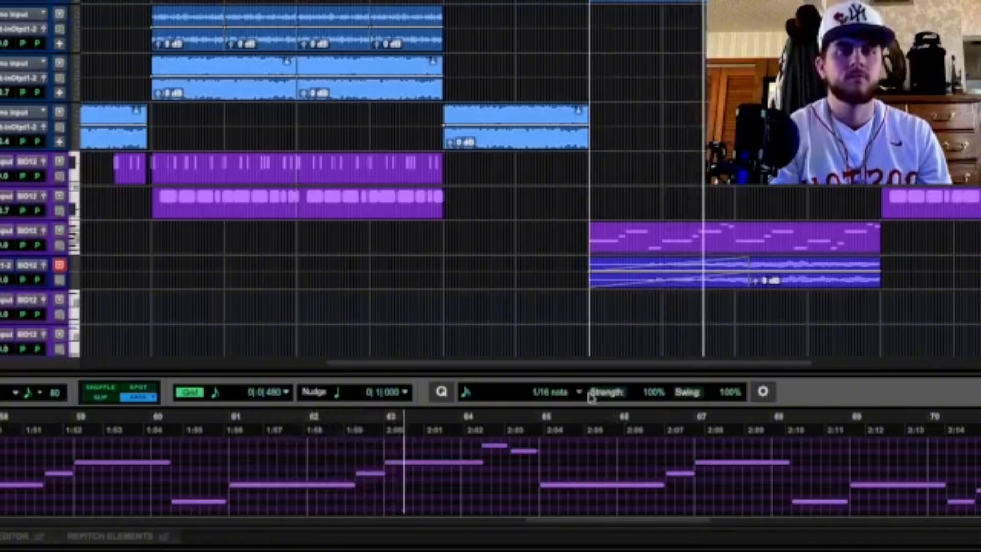
left_click_drag(535, 366, 649, 367)
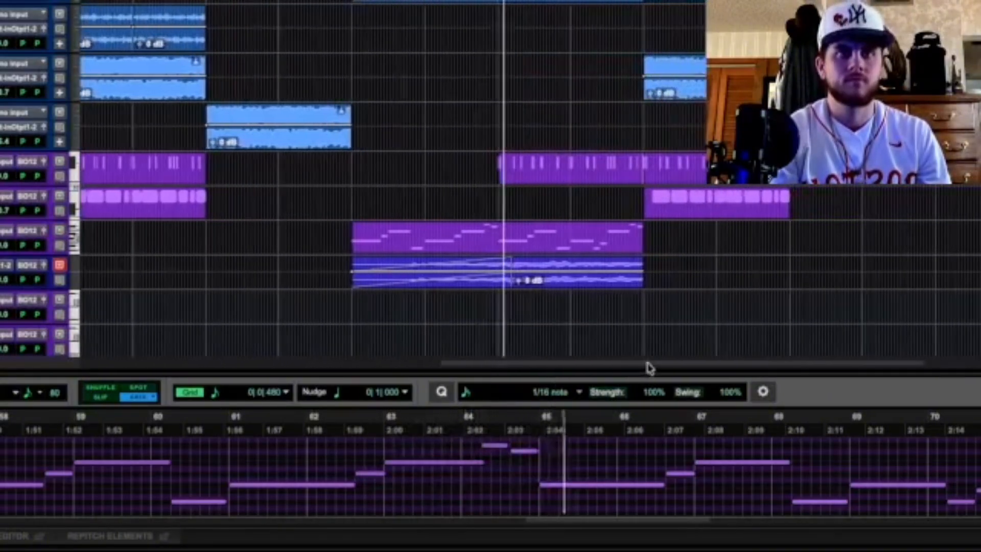